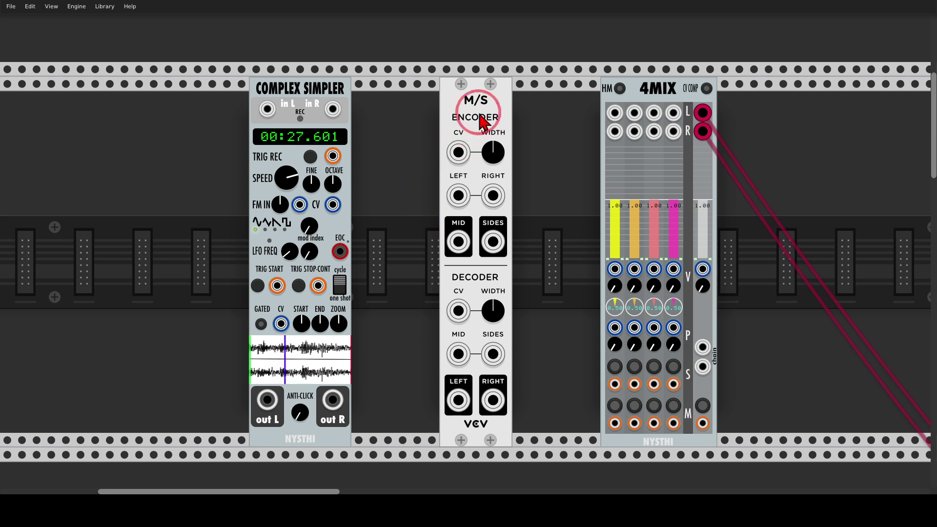
mouse_move(481, 120)
left_mouse_down()
mouse_move(445, 84)
mouse_move(465, 122)
mouse_move(508, 96)
left_mouse_up()
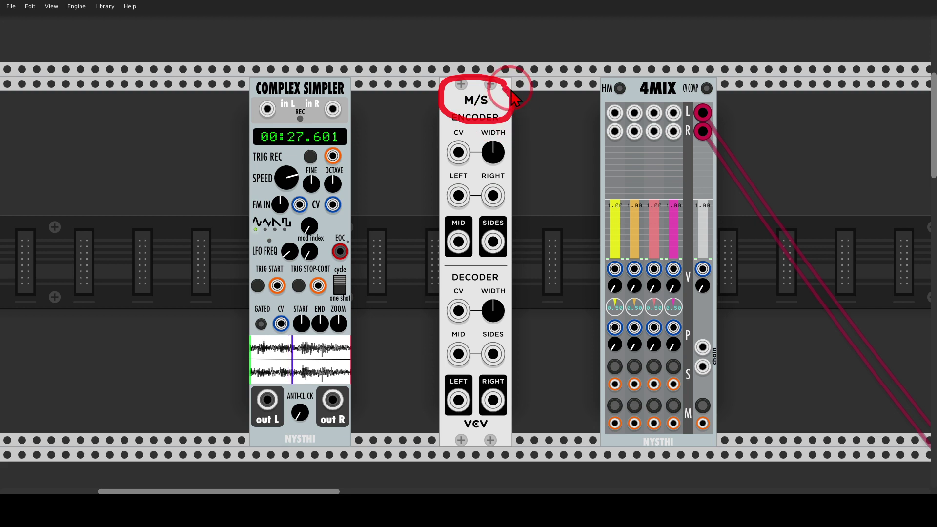
key("Escape")
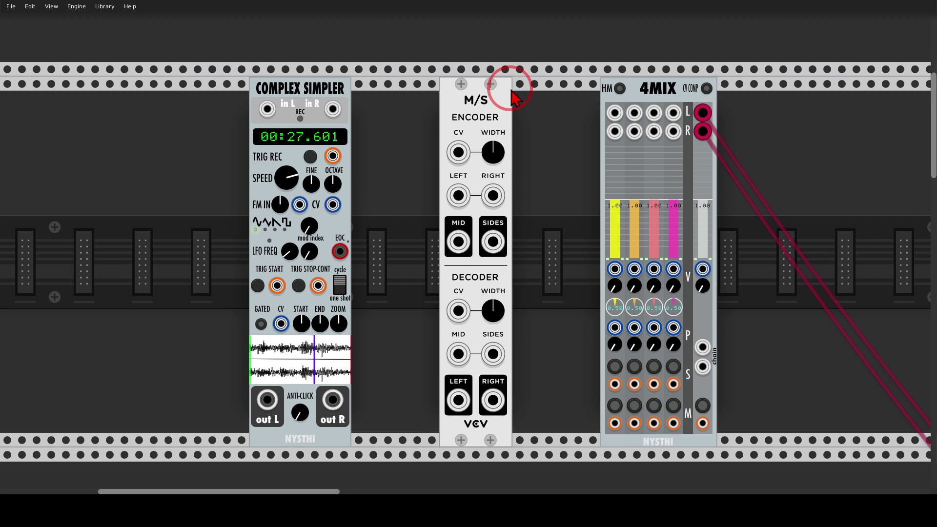
mouse_move(510, 214)
left_mouse_down()
mouse_move(443, 234)
mouse_move(458, 260)
mouse_move(518, 261)
mouse_move(516, 227)
left_mouse_up()
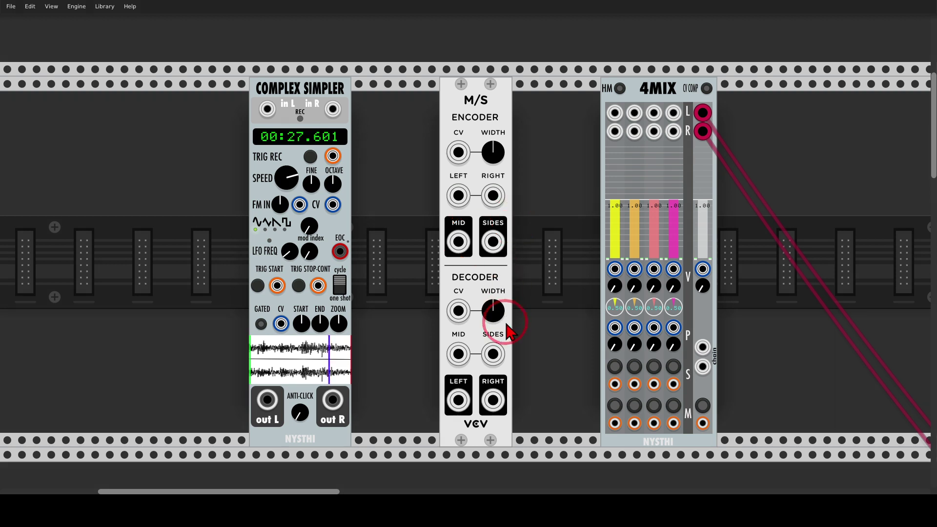
mouse_move(505, 378)
left_mouse_down()
mouse_move(496, 416)
mouse_move(510, 388)
left_mouse_up()
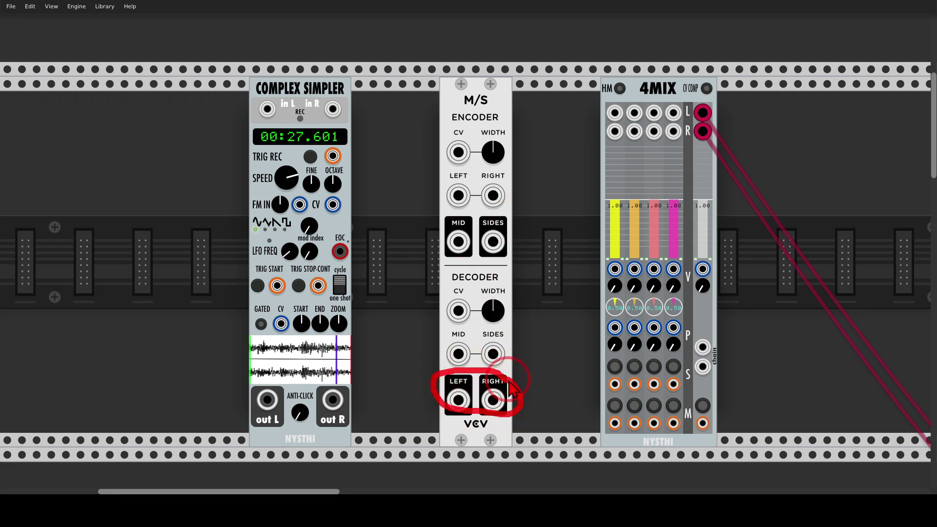
mouse_move(471, 210)
left_mouse_down()
mouse_move(438, 236)
mouse_move(450, 270)
mouse_move(478, 224)
left_mouse_up()
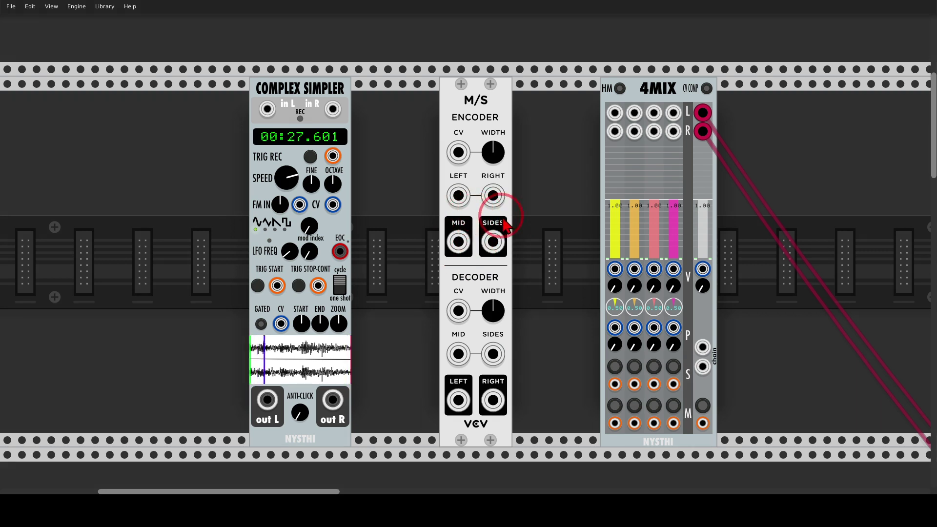
mouse_move(508, 216)
left_mouse_down()
mouse_move(489, 223)
mouse_move(480, 243)
mouse_move(490, 258)
mouse_move(512, 233)
left_mouse_up()
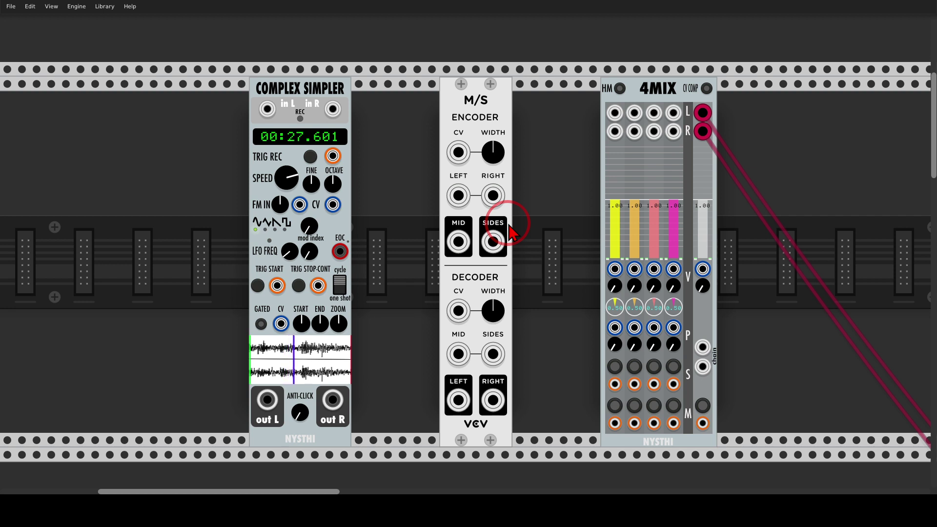
mouse_move(461, 237)
left_mouse_down()
mouse_move(450, 313)
mouse_move(457, 354)
left_mouse_up()
left_click_drag(494, 244, 493, 352)
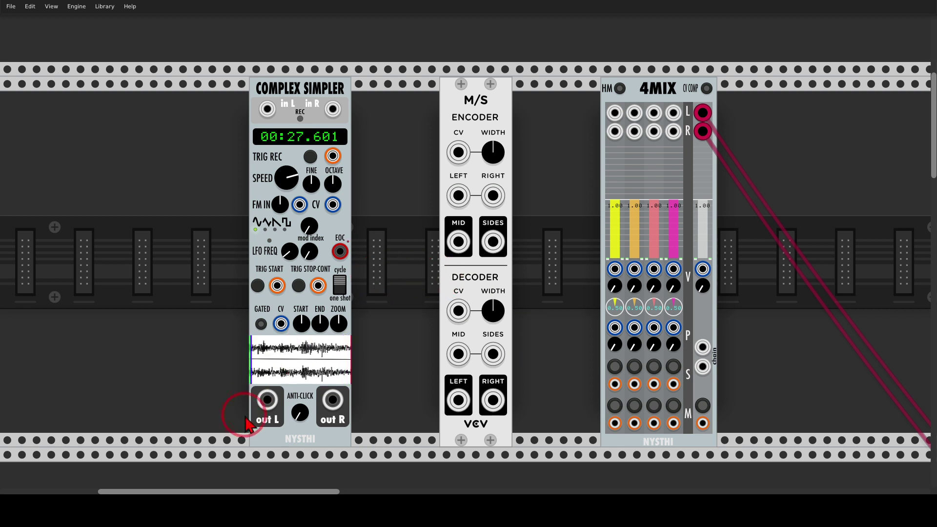
Patch Complex Simpler's stereo outputs into the M/S encoder's left and right inputs, and the decoder's left and right outputs into 4MIX channel 1
left_click_drag(268, 400, 333, 400)
left_click_drag(461, 406, 493, 400)
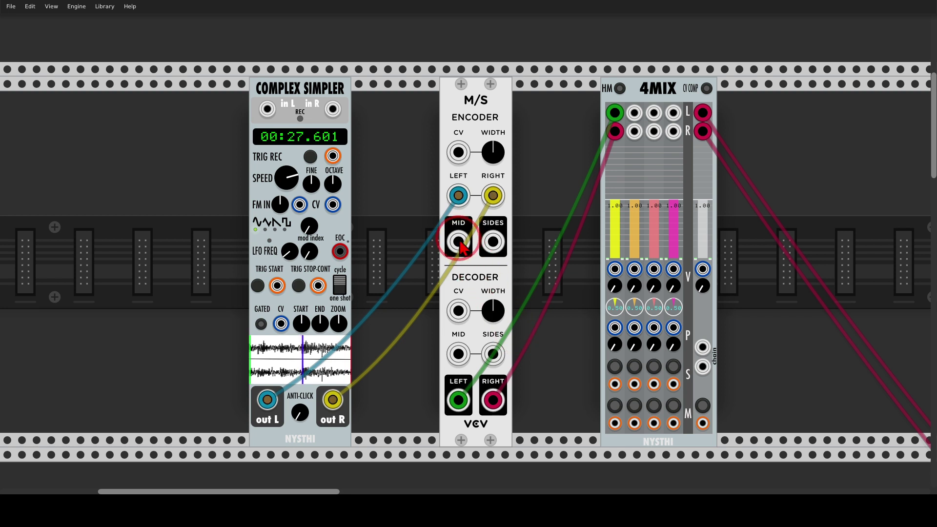
Connect the M/S encoder's mid and sides outputs to the decoder's matching mid and sides inputs
left_click_drag(459, 242, 457, 354)
left_click_drag(493, 242, 493, 354)
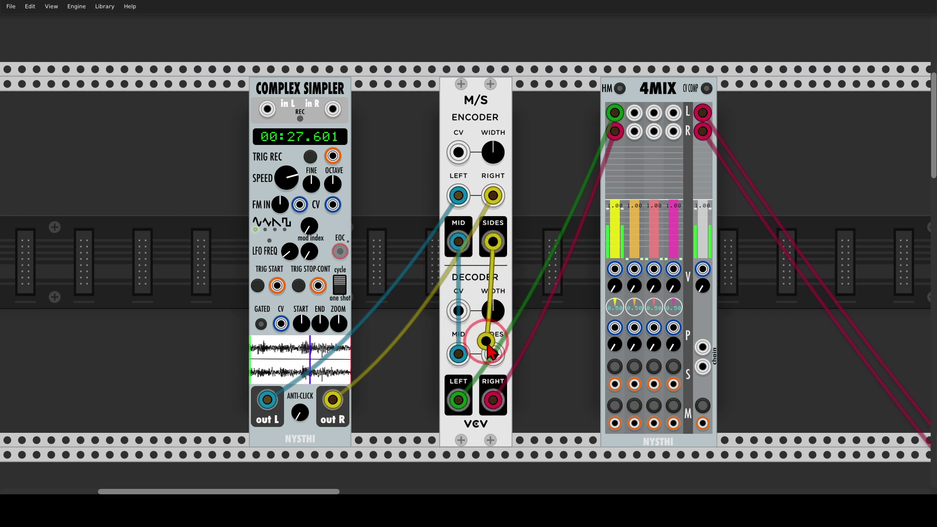
mouse_move(504, 244)
left_mouse_down()
mouse_move(523, 251)
mouse_move(522, 297)
mouse_move(509, 335)
left_mouse_up()
mouse_move(454, 247)
left_mouse_down()
mouse_move(454, 330)
mouse_move(446, 322)
mouse_move(461, 336)
left_mouse_up()
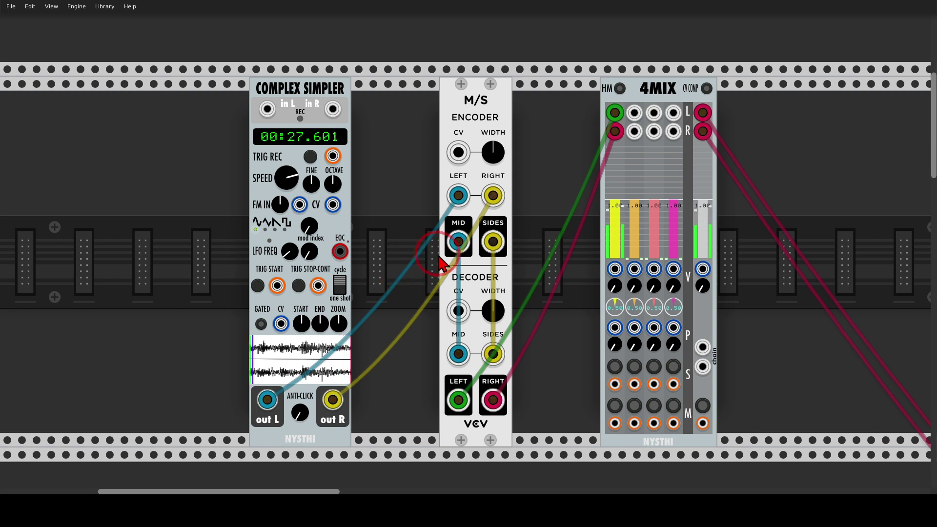
Audition mid alone and sides alone by unplugging one encoder-to-decoder cable at a time, and restore both connections
mouse_move(456, 251)
left_mouse_down()
mouse_move(460, 210)
mouse_move(464, 234)
mouse_move(503, 253)
mouse_move(525, 240)
left_mouse_up()
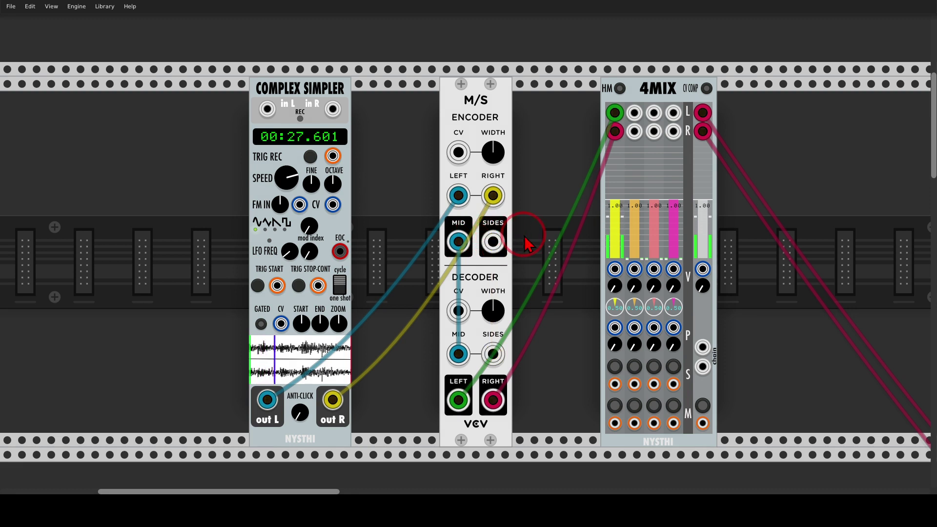
left_click_drag(460, 240, 497, 345)
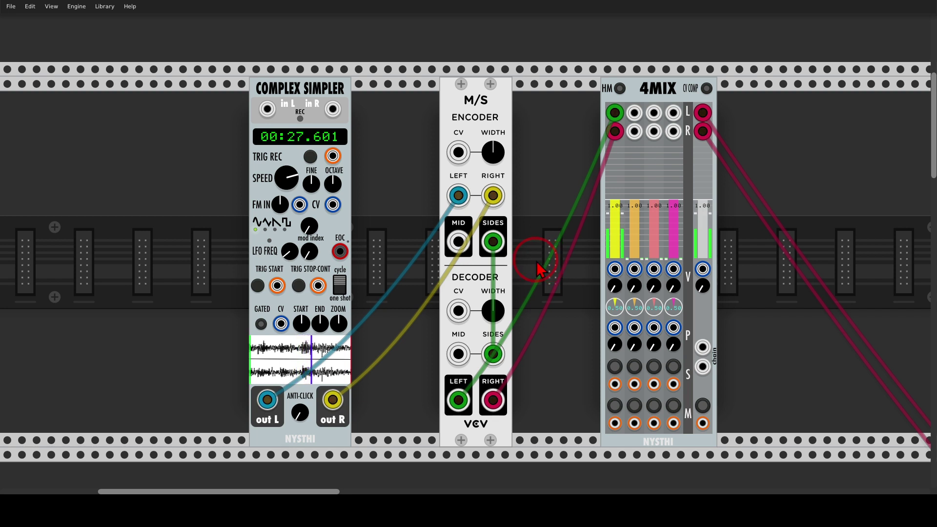
mouse_move(507, 118)
left_mouse_down()
mouse_move(470, 152)
mouse_move(503, 178)
mouse_move(513, 134)
left_mouse_up()
mouse_move(510, 279)
left_mouse_down()
mouse_move(482, 282)
mouse_move(478, 307)
mouse_move(494, 336)
mouse_move(520, 327)
mouse_move(514, 288)
left_mouse_up()
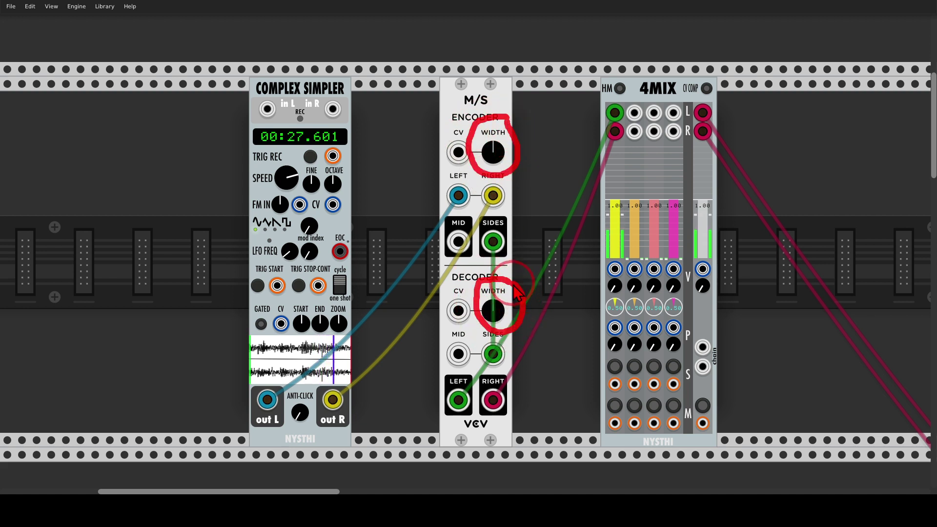
left_click_drag(459, 242, 461, 352)
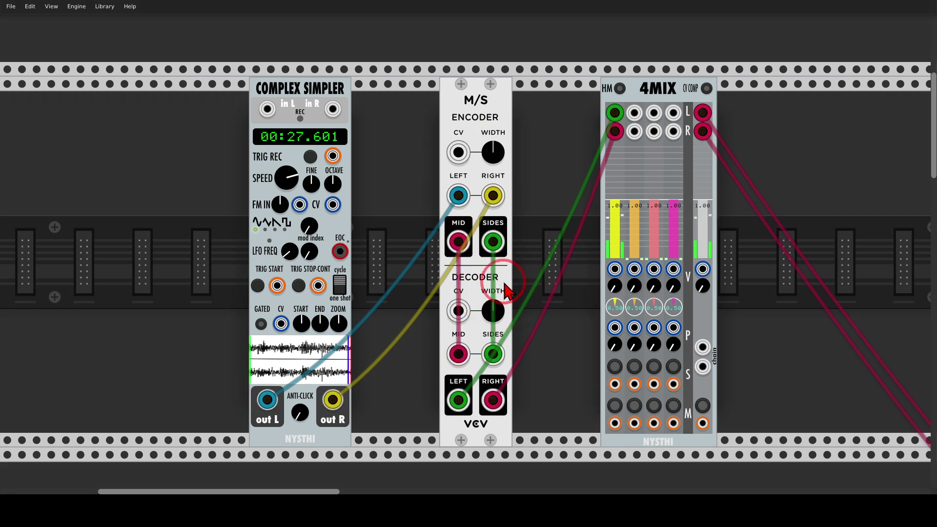
Try the encoder width at its minimum and at 200%, resetting it to 100%
left_click_drag(493, 153, 470, 249)
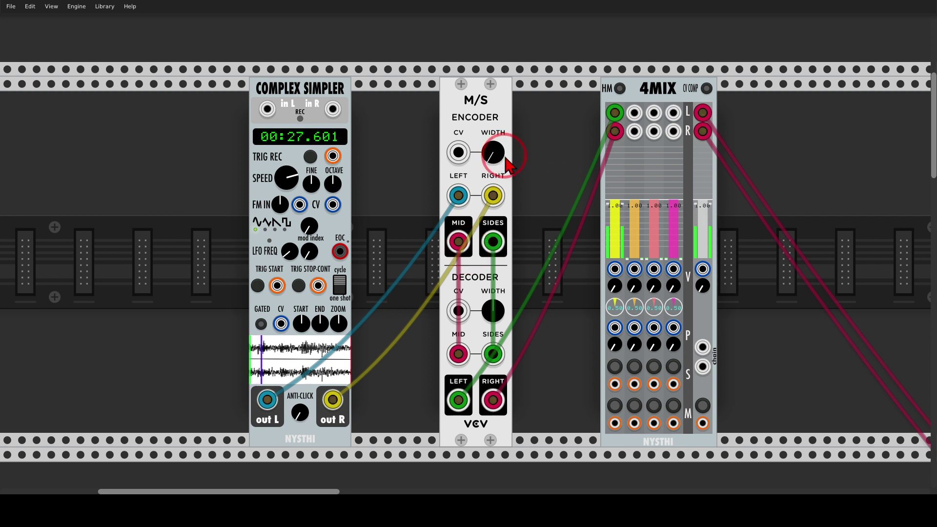
mouse_move(495, 165)
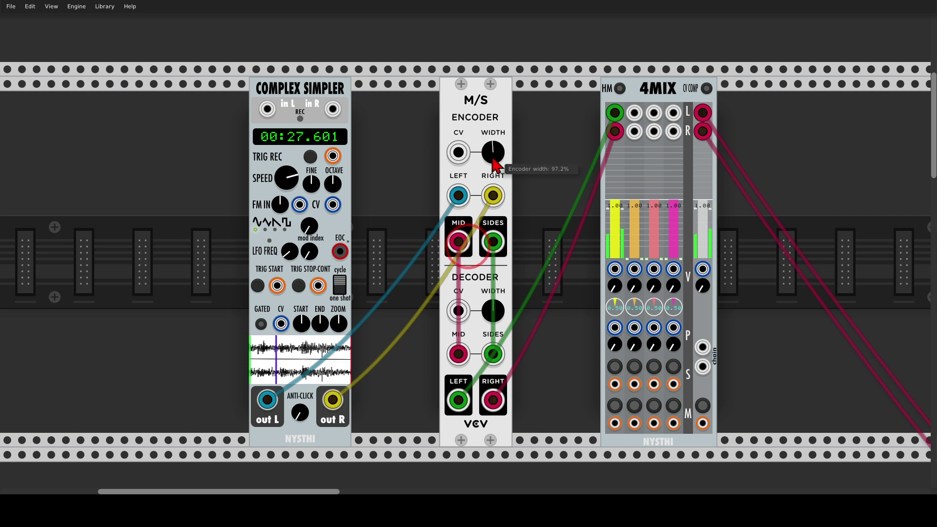
double_click(494, 154)
left_click_drag(496, 165, 502, 168)
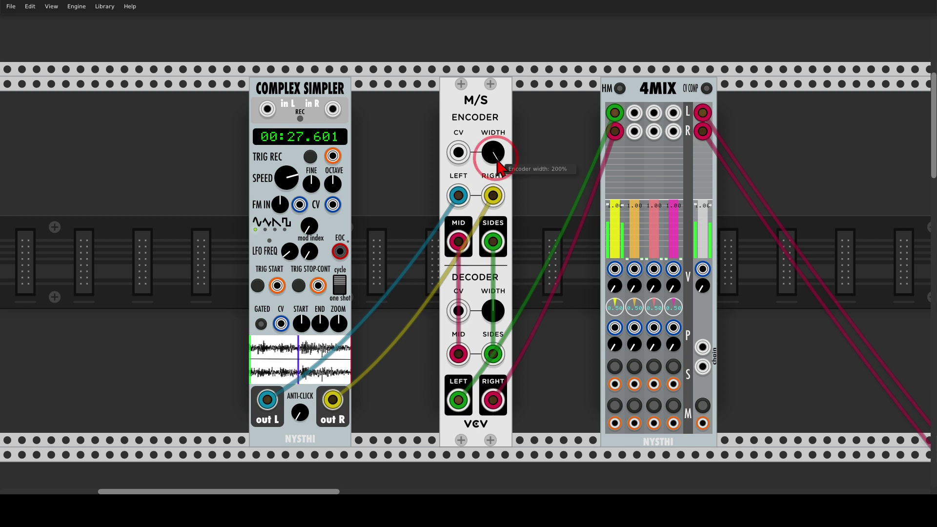
double_click(499, 165)
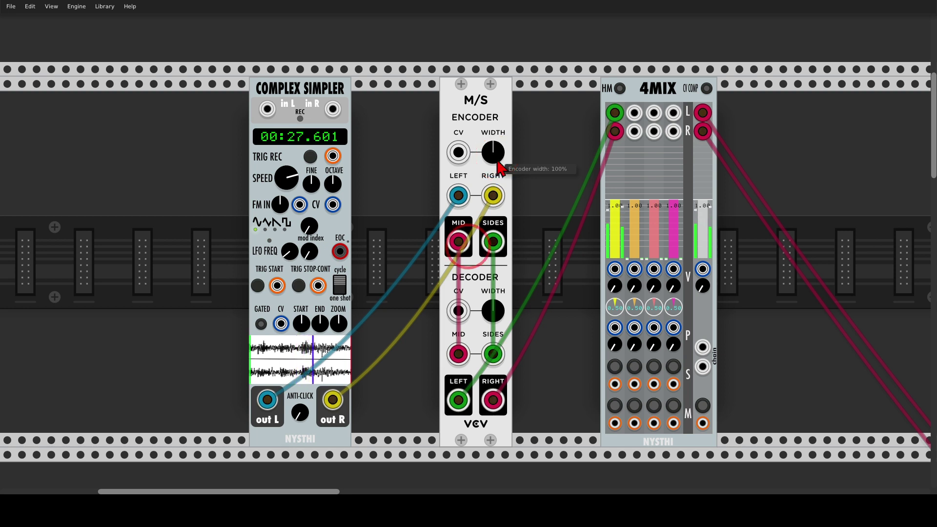
scroll(500, 166, "down", 2)
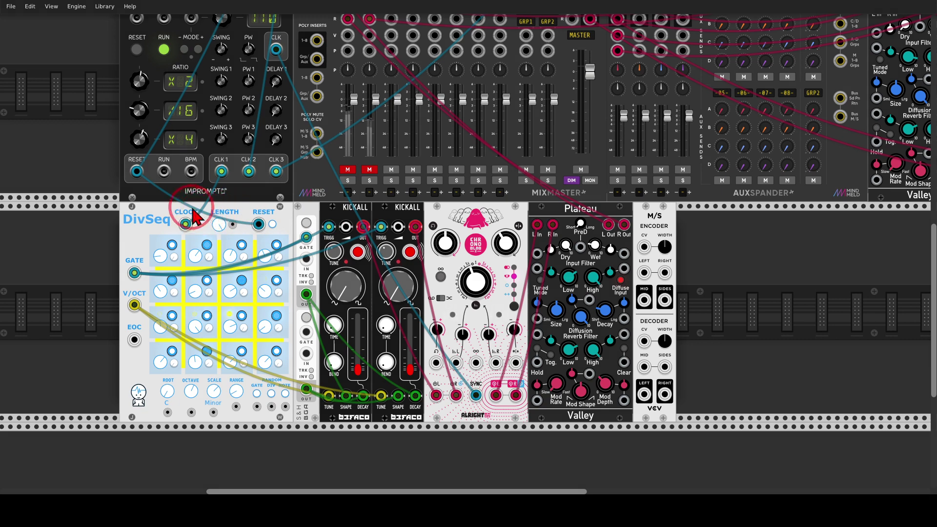
mouse_move(192, 207)
left_mouse_down()
mouse_move(147, 253)
mouse_move(186, 230)
mouse_move(183, 208)
mouse_move(189, 217)
mouse_move(321, 220)
mouse_move(314, 209)
mouse_move(324, 230)
mouse_move(319, 244)
mouse_move(317, 232)
mouse_move(368, 253)
mouse_move(376, 248)
mouse_move(380, 281)
left_mouse_up()
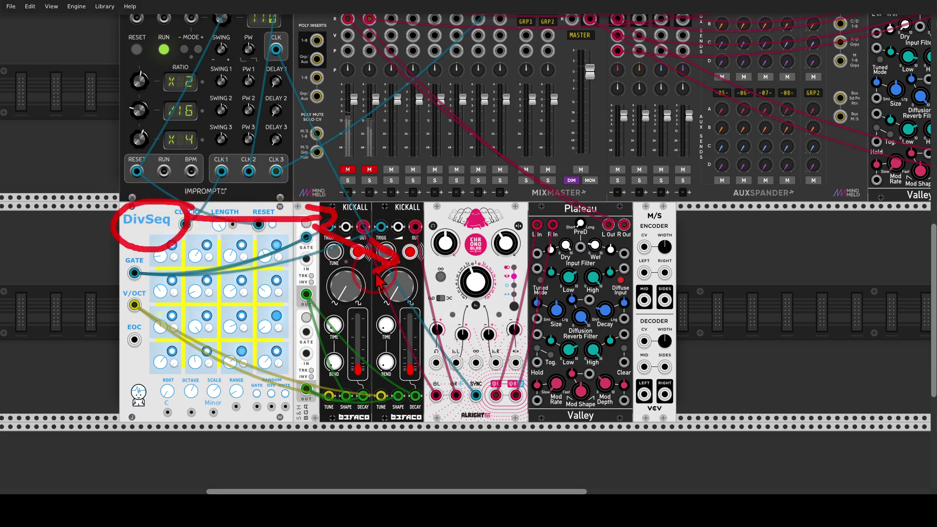
key("shift+F9")
mouse_move(493, 213)
left_mouse_down()
mouse_move(447, 233)
mouse_move(496, 245)
mouse_move(491, 211)
left_mouse_up()
mouse_move(517, 380)
left_mouse_down()
mouse_move(490, 382)
mouse_move(526, 403)
mouse_move(523, 373)
mouse_move(549, 289)
mouse_move(555, 370)
left_mouse_up()
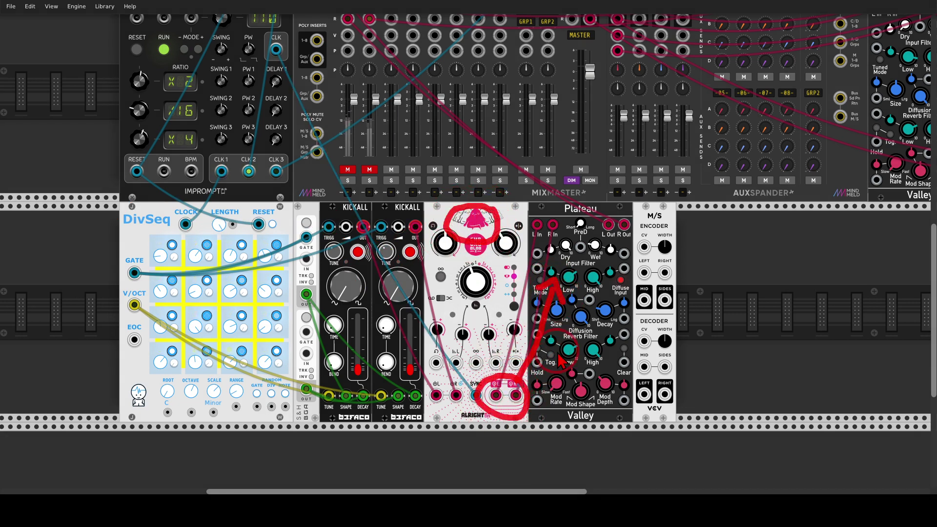
left_click_drag(366, 156, 351, 182)
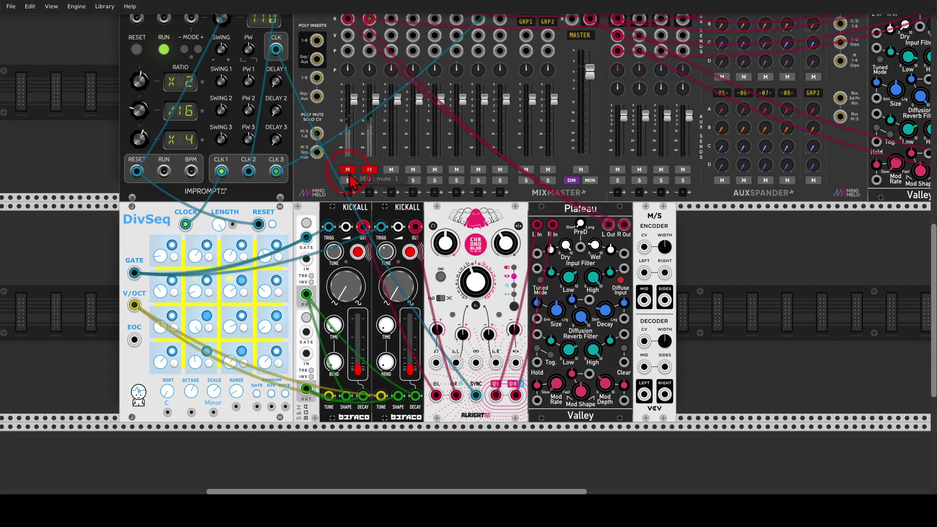
Unmute the SEQ channel in the MixMaster mixer
left_click(348, 171)
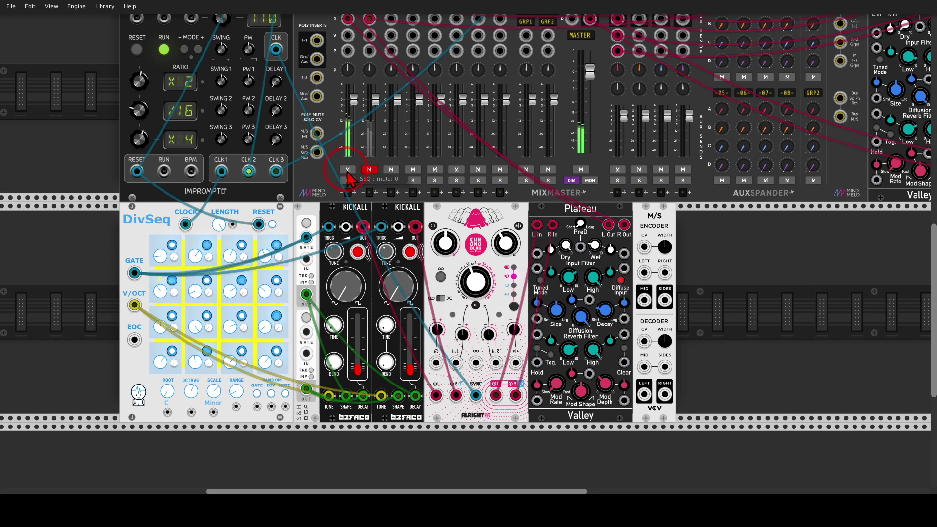
left_click_drag(484, 200, 466, 224)
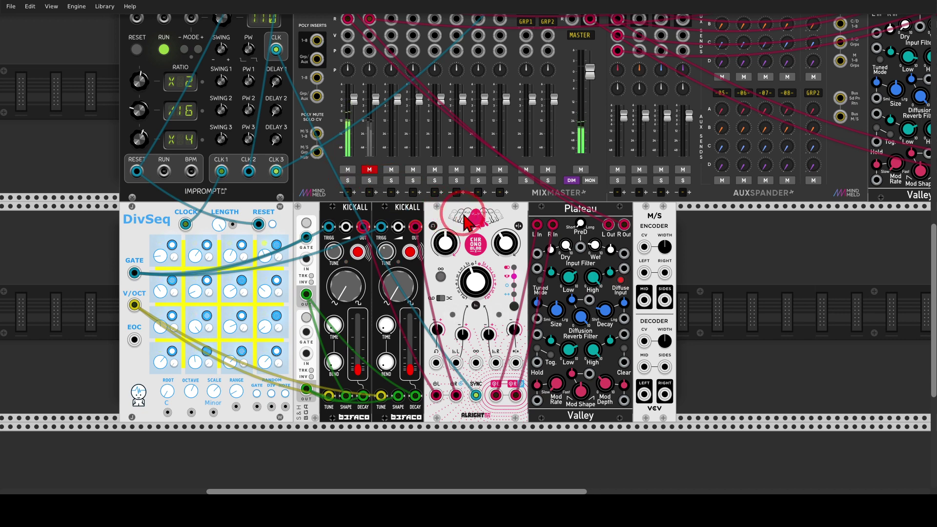
left_click_drag(463, 217, 459, 216)
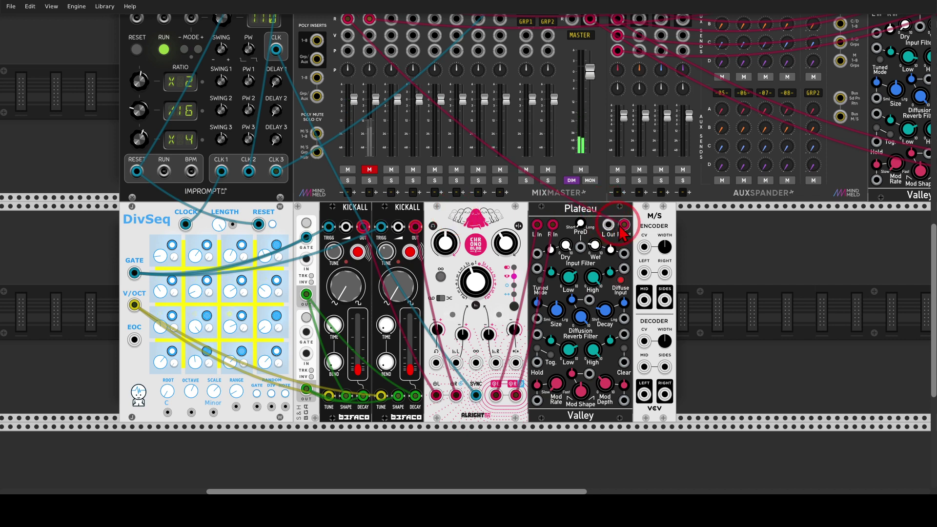
Insert the M/S encoder and decoder, joined by mid and sides cables, between Plateau's stereo outputs and the mixer's SEQ channel inputs
left_click_drag(609, 225, 665, 272)
left_click_drag(644, 394, 348, 47)
scroll(549, 171, "up", 2)
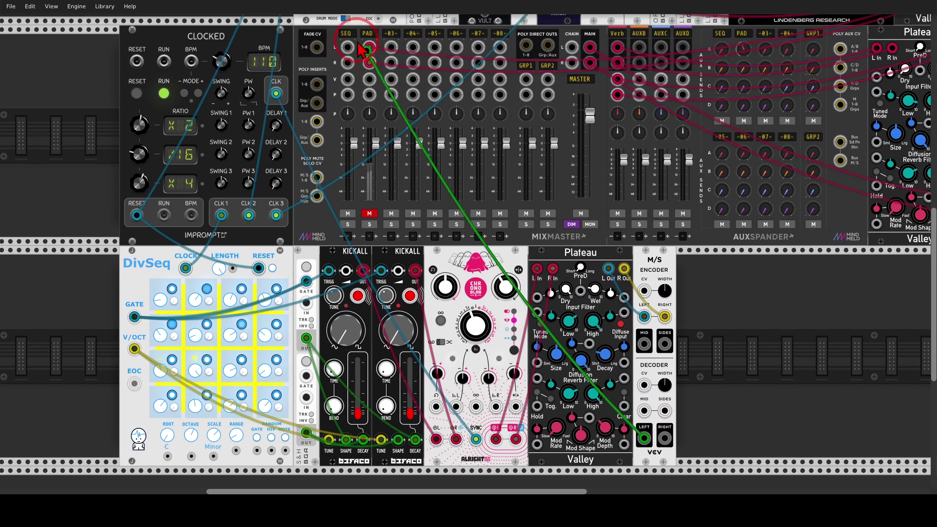
left_click_drag(450, 179, 665, 438)
left_click_drag(698, 343, 576, 314)
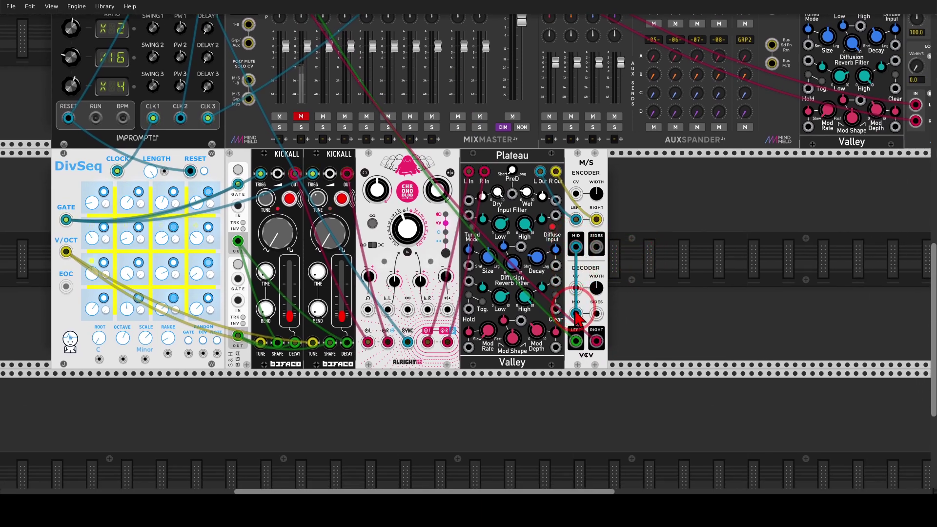
left_click_drag(597, 248, 597, 314)
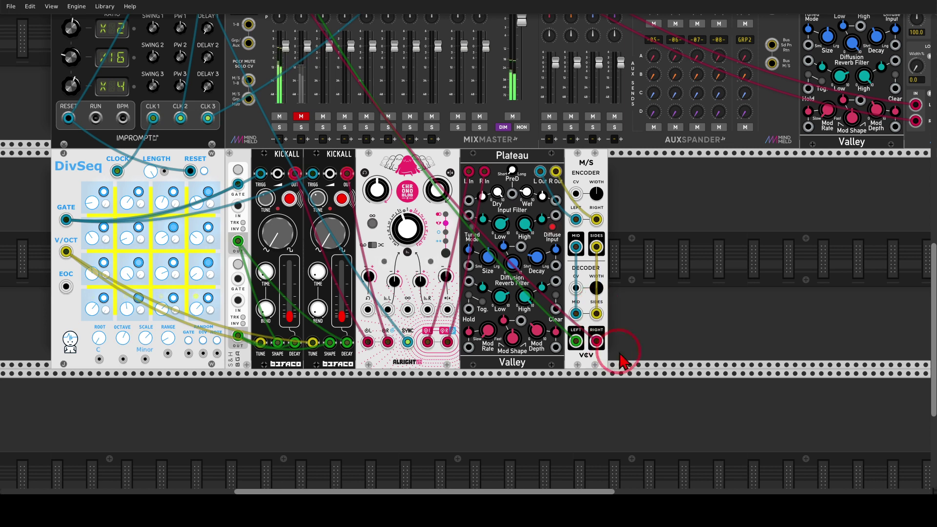
Search the module library for "tho" and add the Thorns distortion module beside the M/S module
right_click(637, 280)
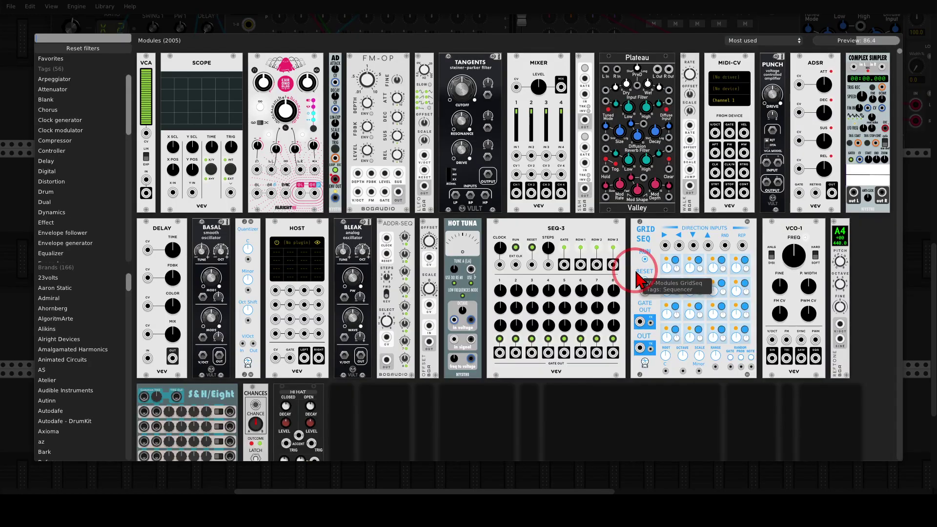
type("tho")
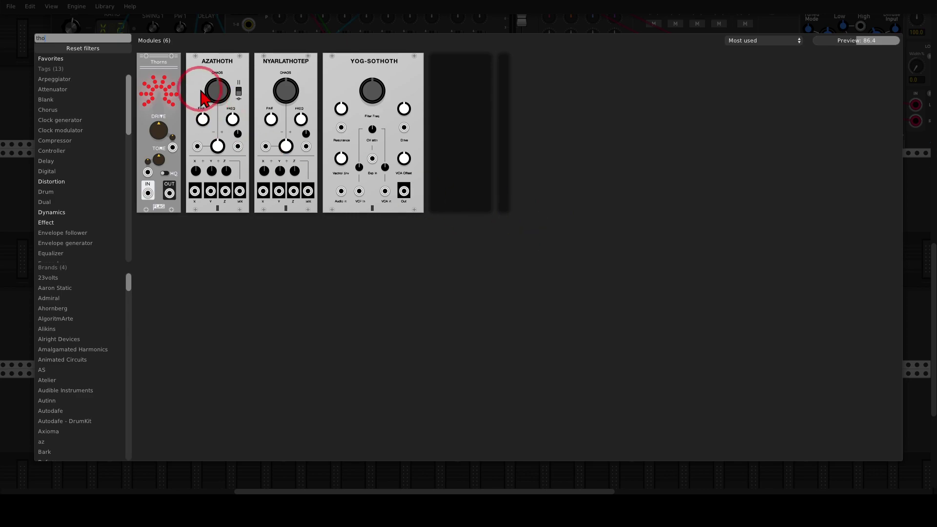
left_click(157, 85)
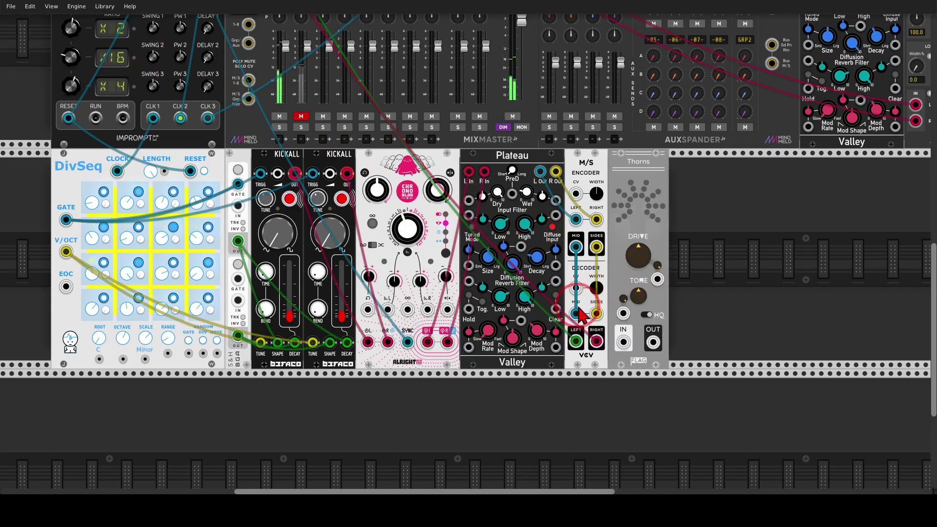
Route the encoder's mid output through Thorns into the decoder's mid input, and raise the Thorns drive
mouse_move(576, 314)
left_mouse_down()
mouse_move(576, 254)
mouse_move(638, 364)
mouse_move(576, 314)
left_mouse_up()
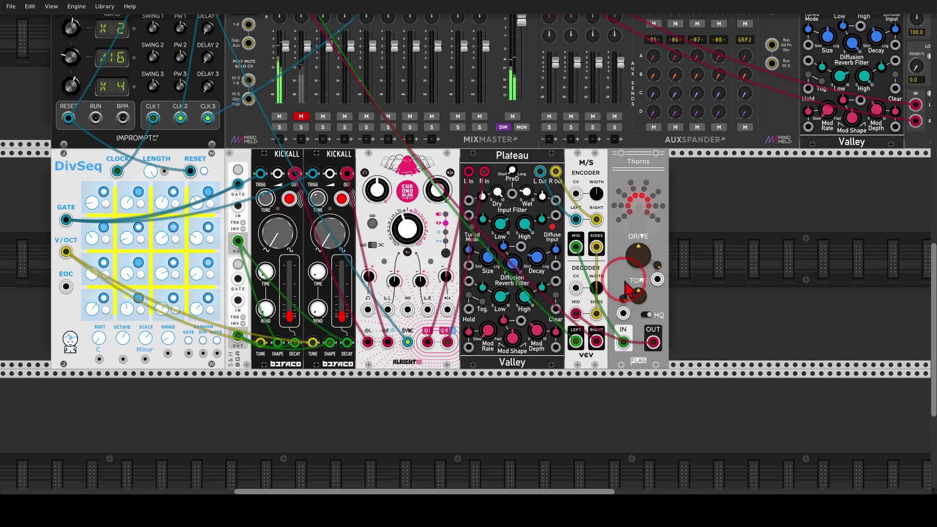
left_click_drag(637, 259, 645, 259)
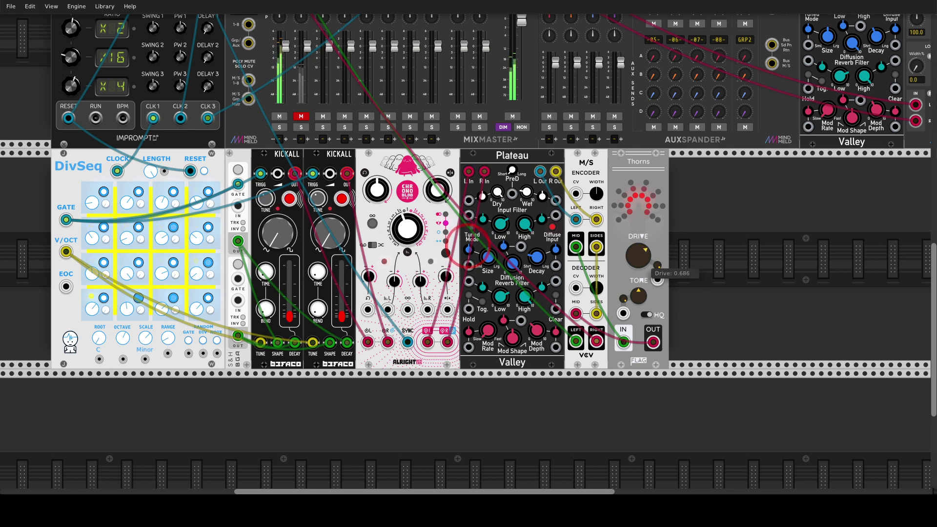
left_click_drag(644, 261, 645, 258)
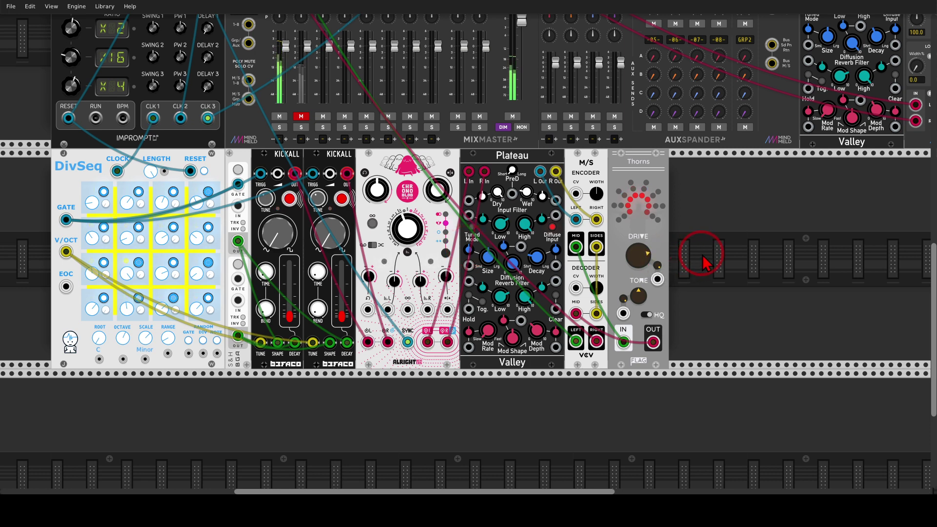
Search the module library for "del" and add the VCV Delay module beside Thorns
right_click(667, 264)
right_click(695, 230)
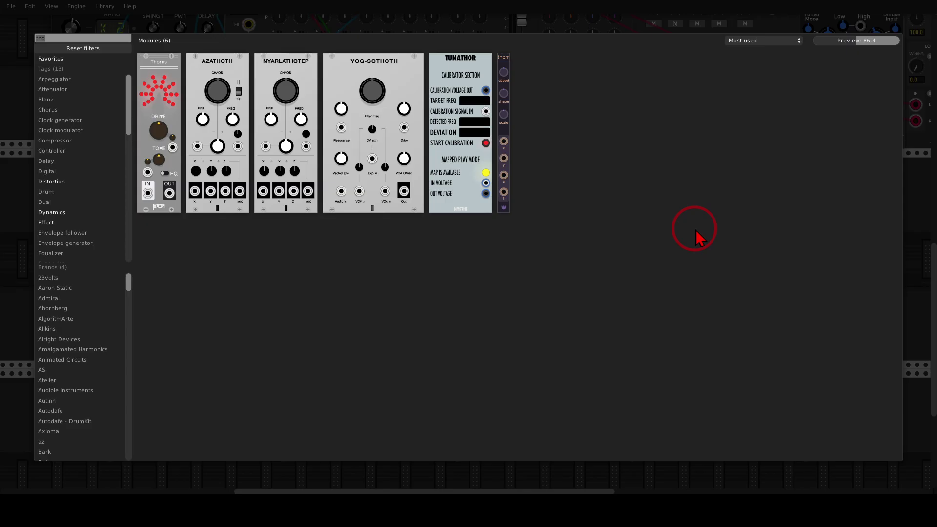
key("Escape")
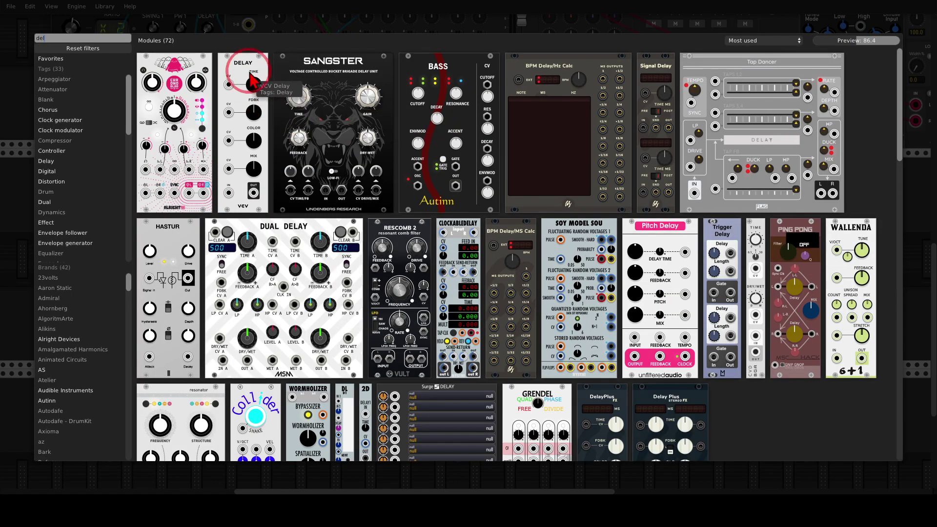
key("Escape")
Route the encoder's sides output through Delay into the decoder's sides input, with raised mix, time about 0.162 s and feedback about 70%
left_click_drag(596, 246, 597, 315)
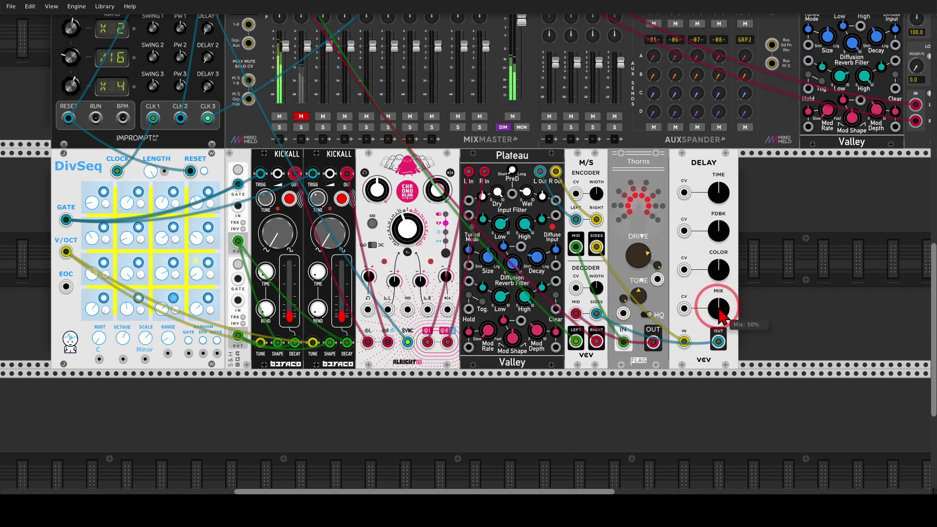
left_click_drag(717, 307, 717, 239)
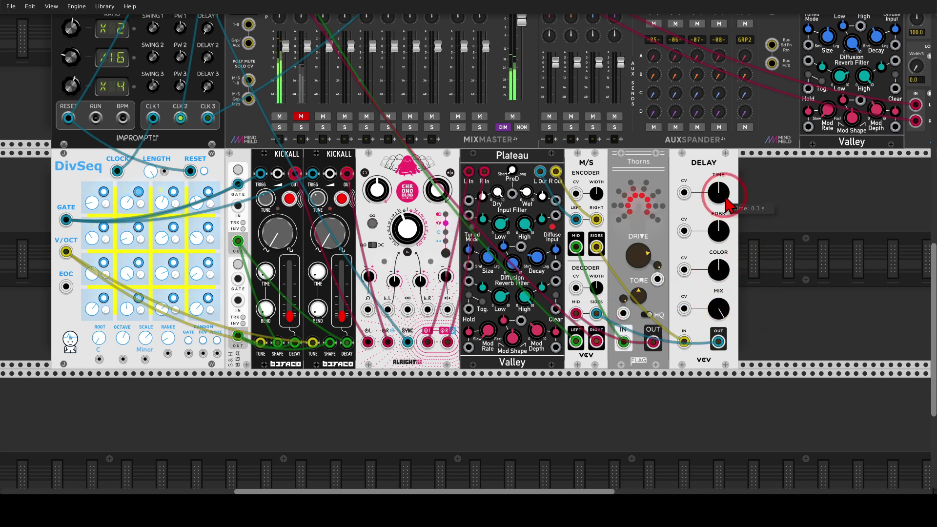
left_click_drag(726, 202, 720, 200)
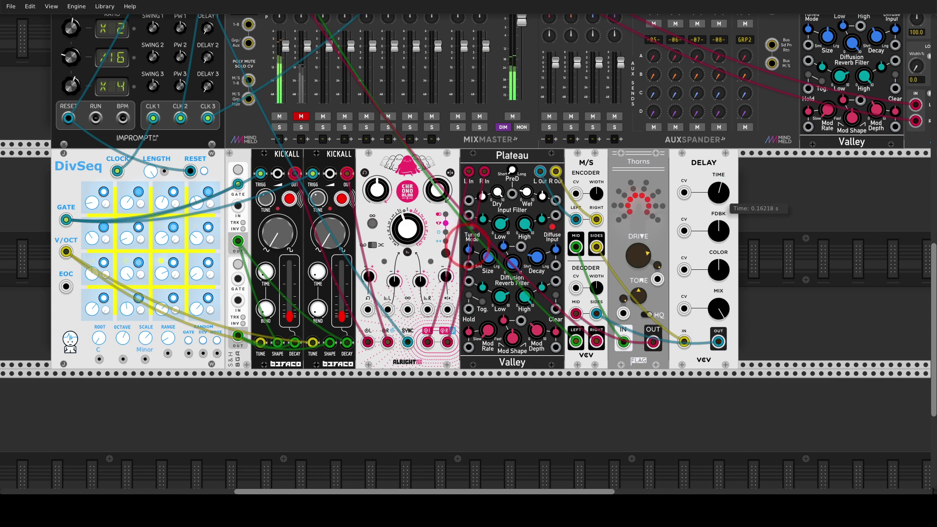
left_click_drag(719, 236, 719, 225)
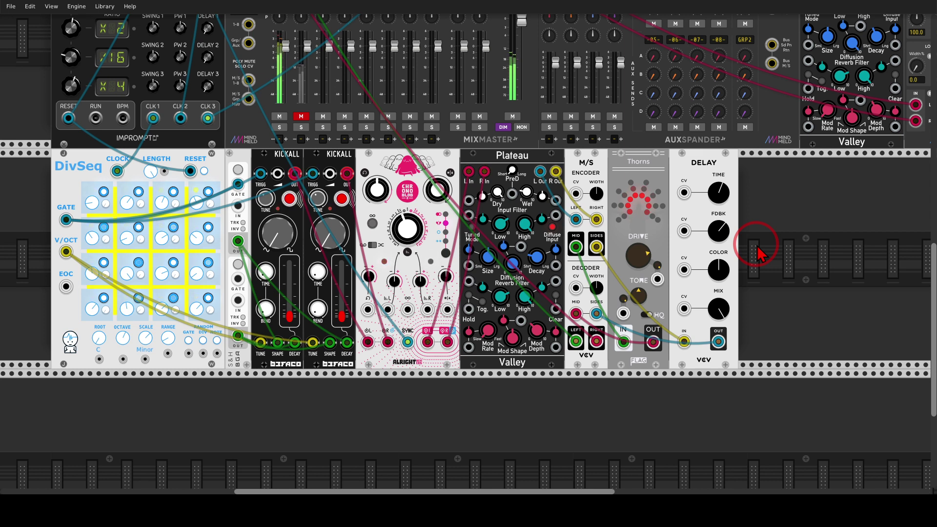
Search the module library for "tang" and add the Vult Tangents filter beside Delay
right_click(758, 252)
type("tang")
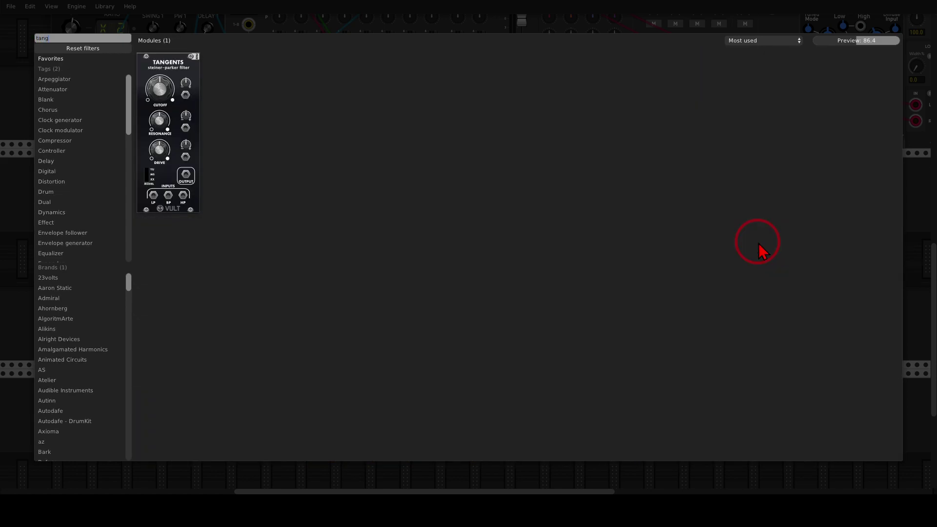
left_click(168, 63)
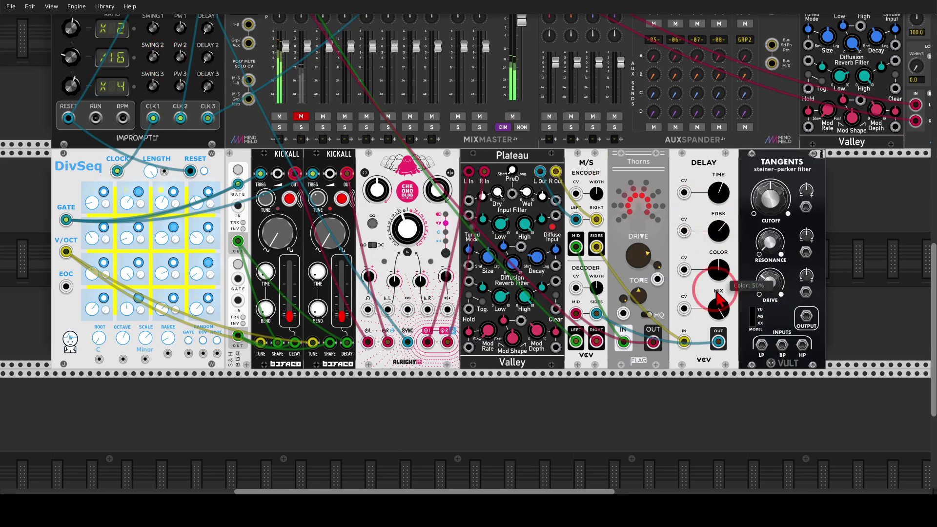
Route Delay's output through the Tangents LP input into the decoder's sides input, with resonance about 0.34 and cutoff about 0.81
left_click_drag(719, 341, 762, 348)
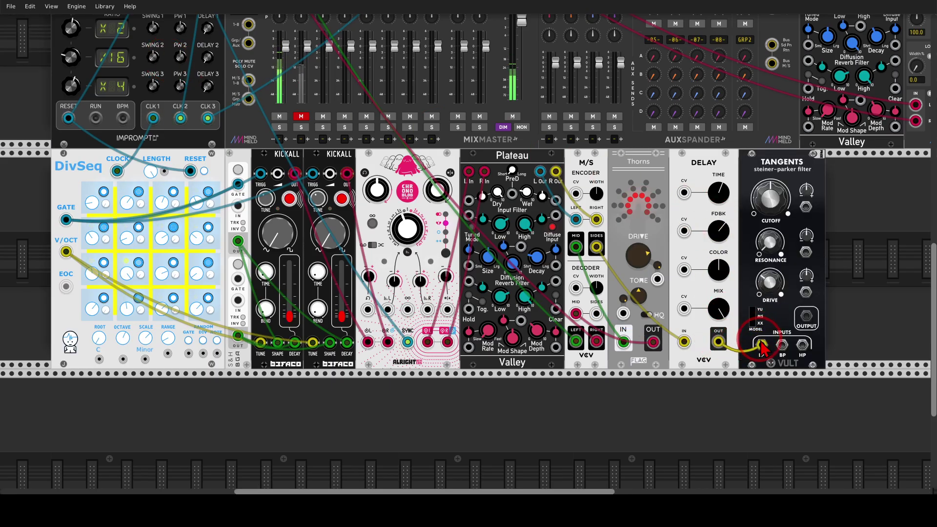
left_click_drag(807, 316, 596, 313)
mouse_move(780, 255)
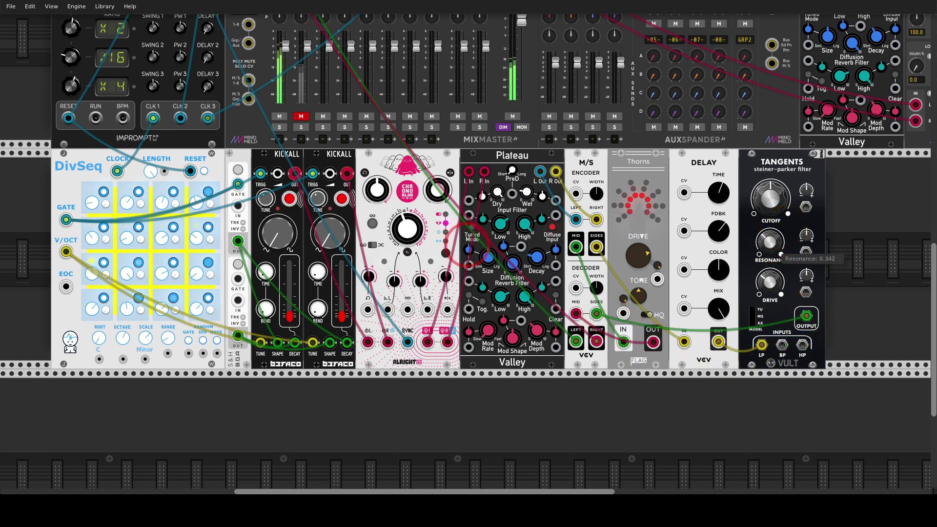
left_click_drag(771, 238, 770, 187)
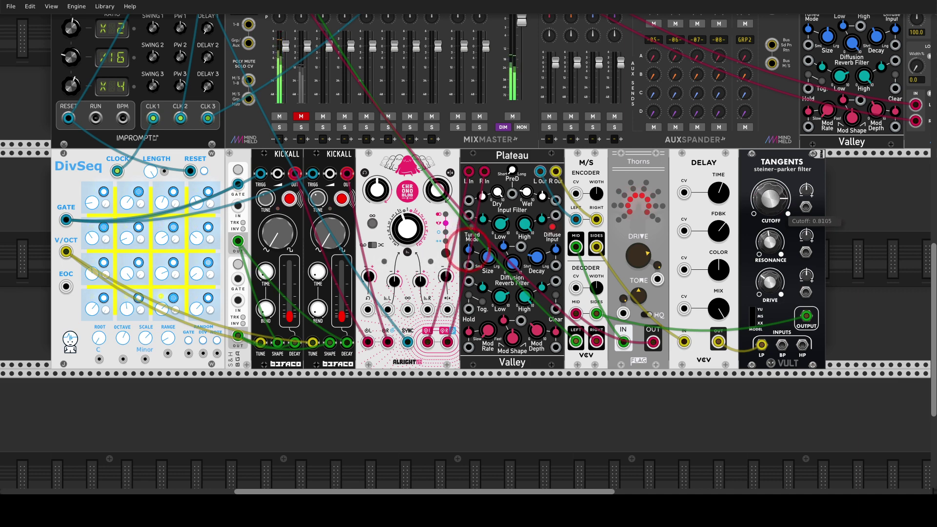
Find "llfo" in the module library, add the LLFO beside Tangents and use it in slow mode to modulate the filter's cutoff CV
right_click(849, 238)
type("lfo")
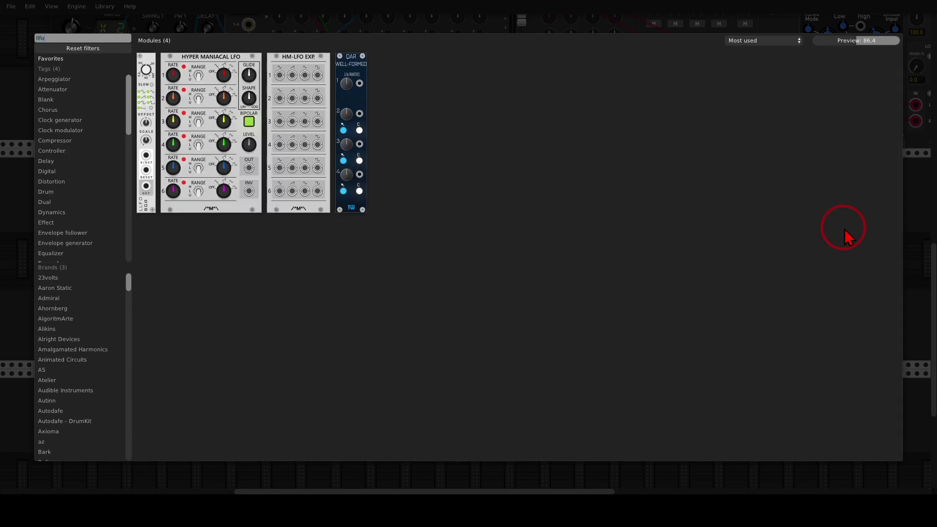
left_click(147, 71)
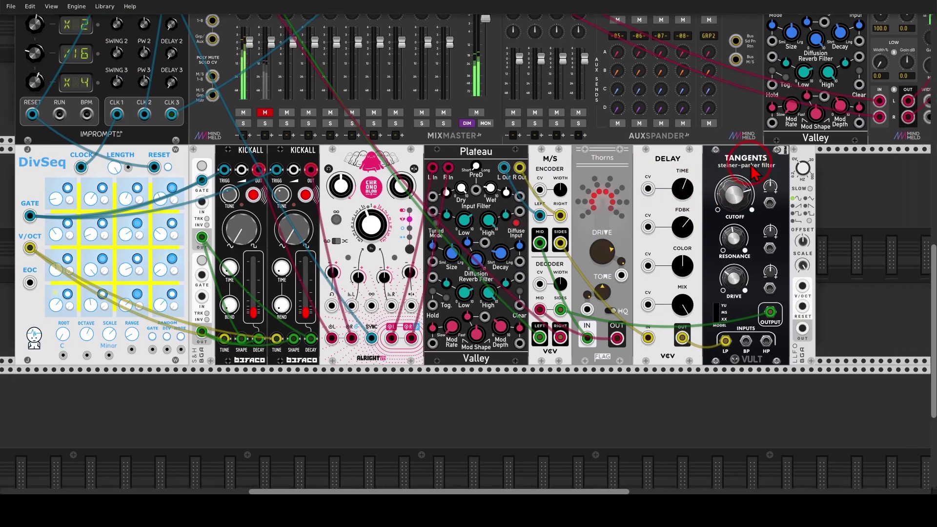
left_click_drag(796, 328, 764, 203)
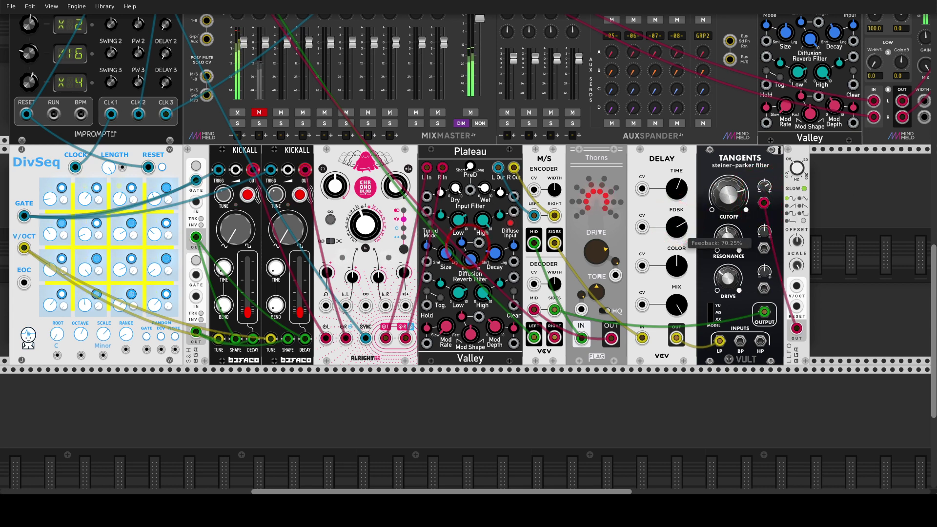
left_click_drag(470, 158, 494, 164)
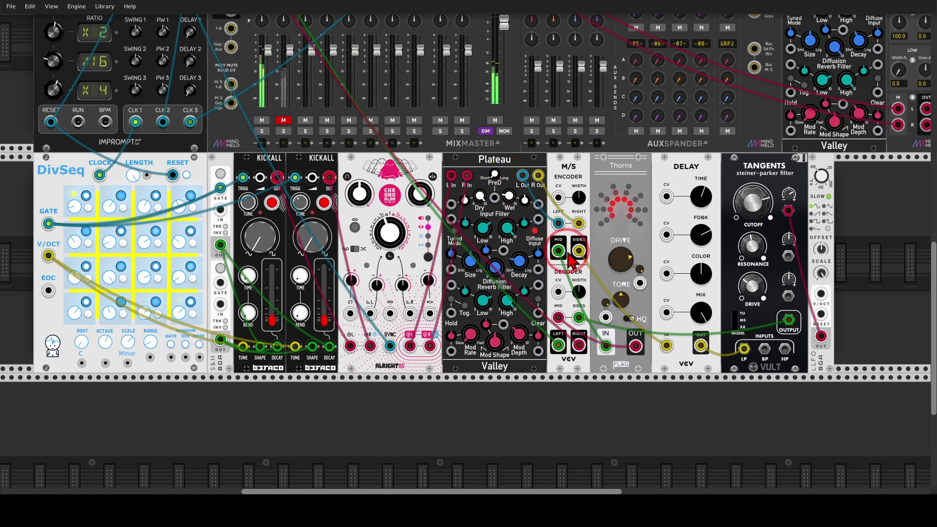
Bypass the effects by patching the encoder's mid and sides directly into the decoder, and reroute them through Thorns, Delay and Tangents
left_click_drag(558, 251, 580, 318)
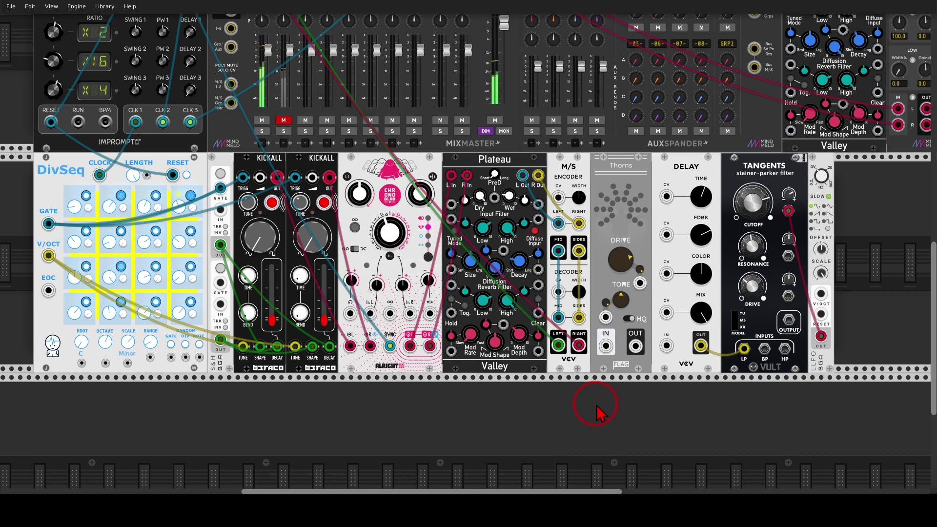
left_click_drag(579, 318, 558, 318)
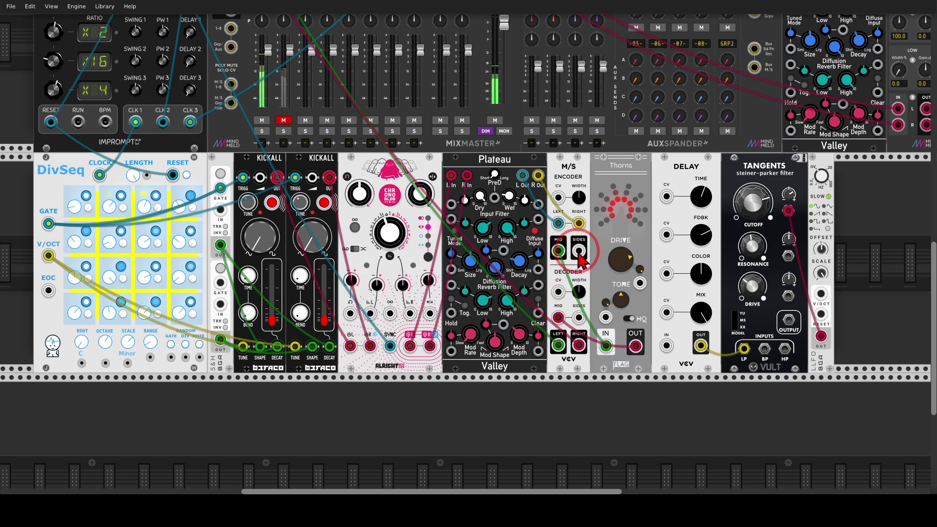
left_click_drag(579, 251, 666, 345)
left_click_drag(789, 320, 579, 319)
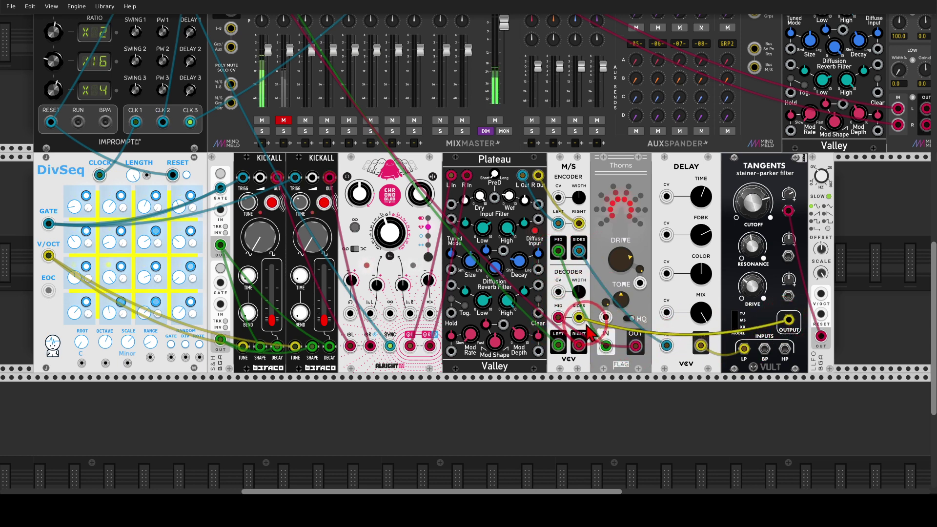
left_click(593, 383)
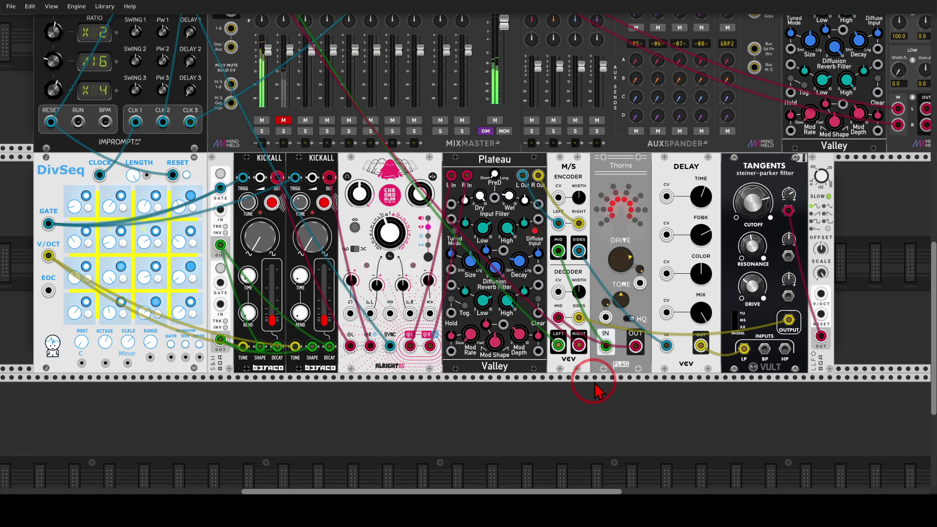
Examine how the upper M/S encoder and decoder are patched with the VCA, the Sangster delay and the Feline filter
scroll(595, 389, "up", 8)
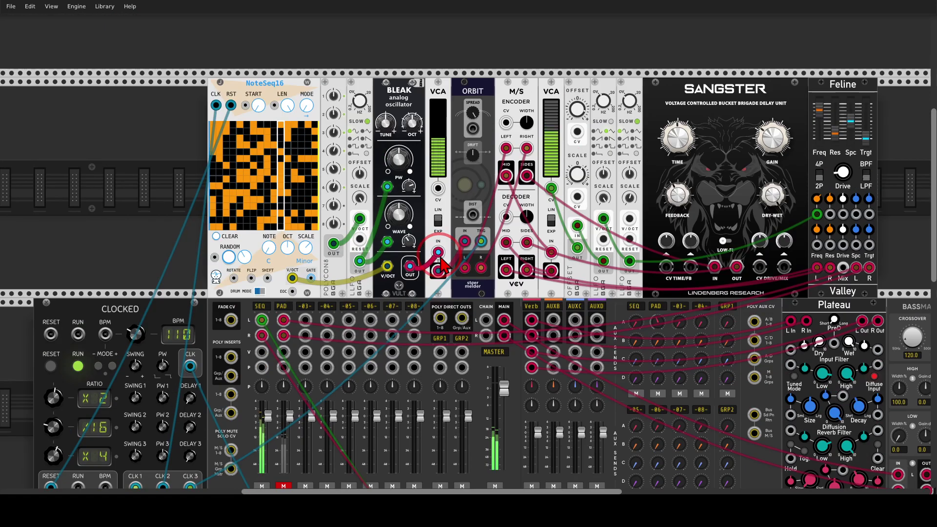
scroll(441, 264, "up", 1)
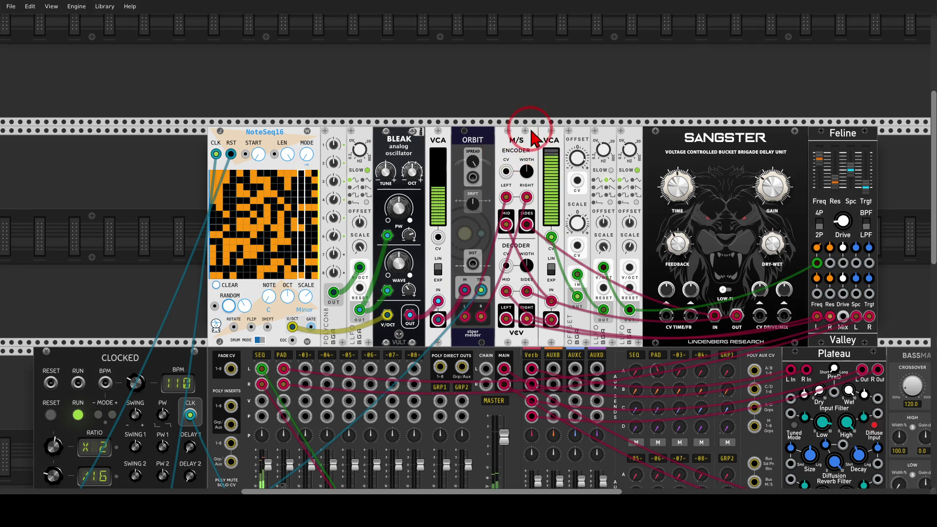
left_click_drag(531, 130, 497, 120)
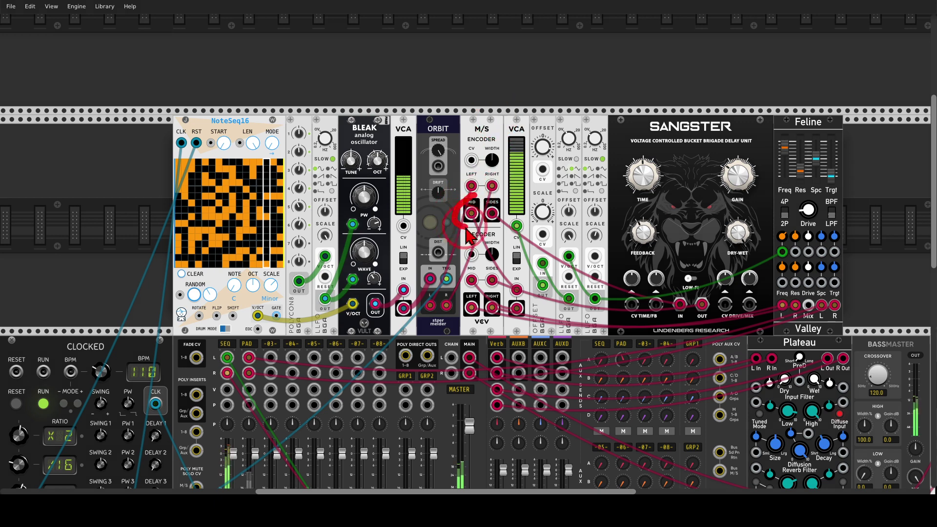
mouse_move(468, 235)
left_mouse_down()
mouse_move(476, 224)
mouse_move(512, 266)
mouse_move(509, 201)
left_mouse_up()
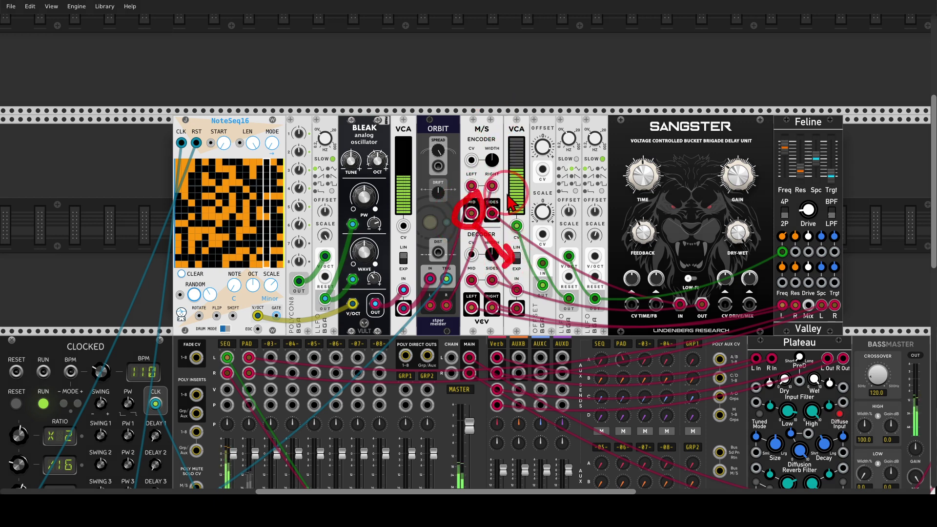
mouse_move(530, 147)
left_mouse_down()
mouse_move(504, 157)
mouse_move(495, 197)
mouse_move(507, 224)
mouse_move(531, 221)
mouse_move(544, 190)
mouse_move(532, 159)
left_mouse_up()
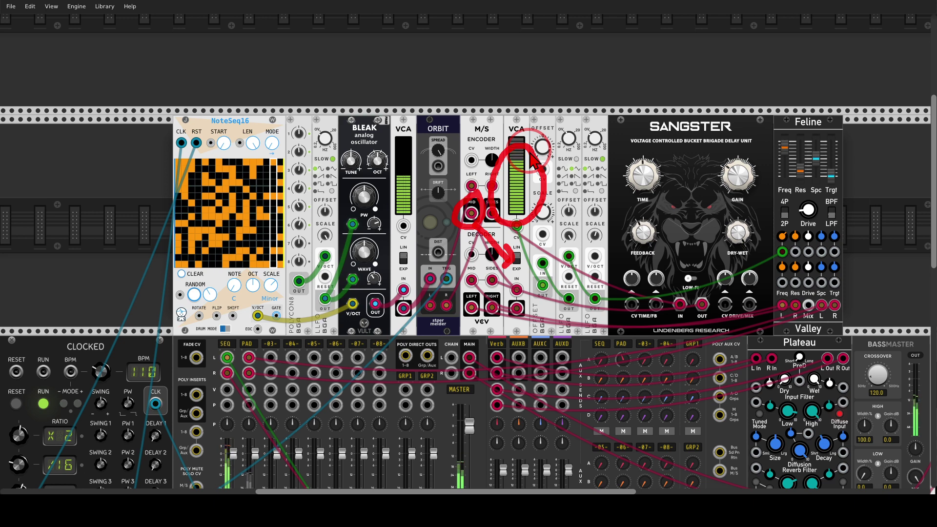
key("Escape")
left_click_drag(526, 306, 531, 332)
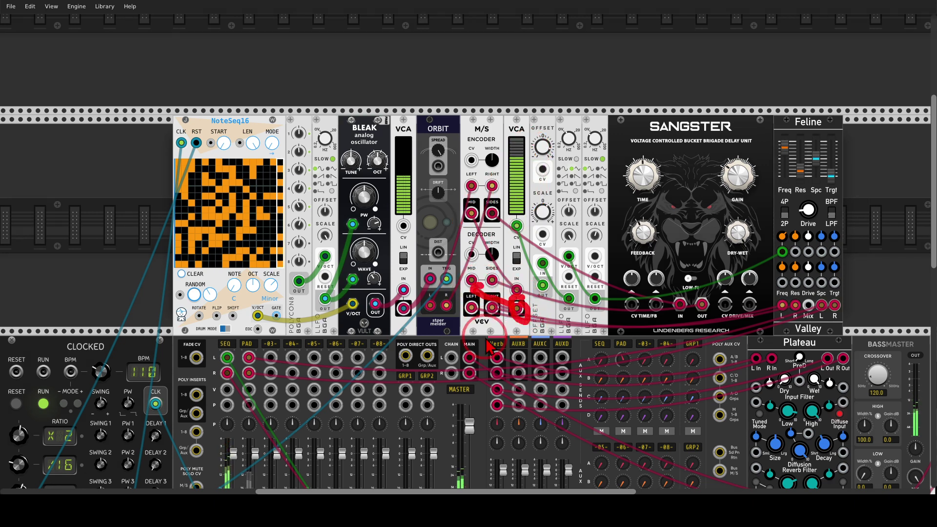
key("Escape")
mouse_move(500, 205)
left_mouse_down()
mouse_move(485, 207)
mouse_move(493, 220)
mouse_move(502, 209)
mouse_move(649, 274)
mouse_move(666, 285)
mouse_move(655, 305)
left_mouse_up()
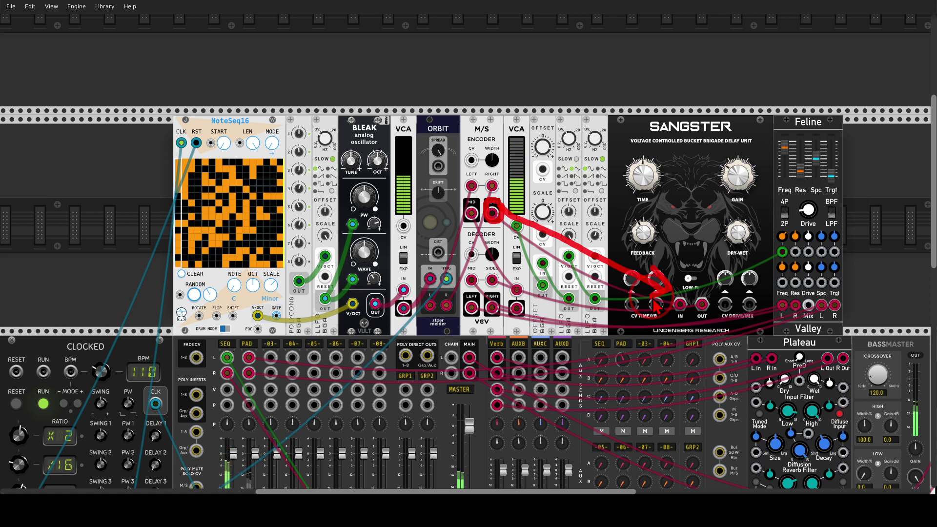
mouse_move(696, 297)
left_mouse_down()
mouse_move(710, 330)
mouse_move(608, 339)
mouse_move(505, 310)
mouse_move(500, 300)
left_mouse_up()
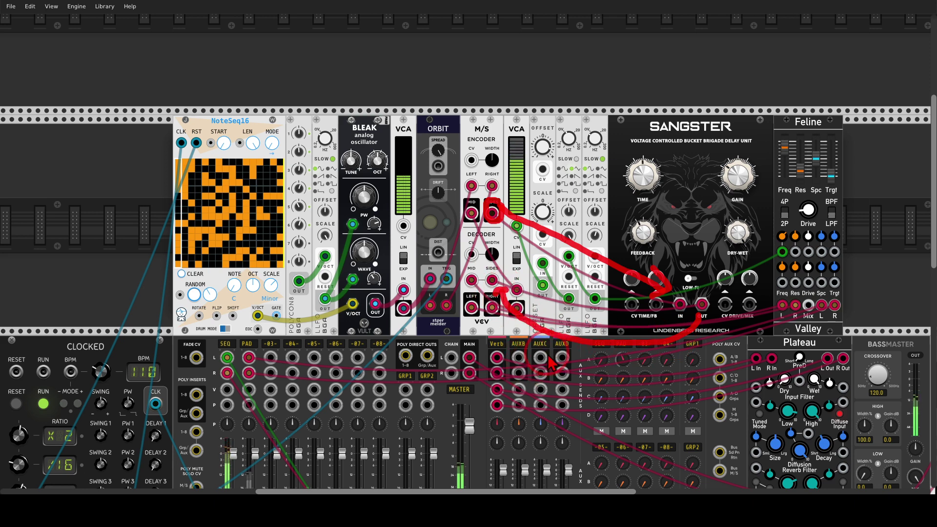
mouse_move(848, 122)
left_mouse_down()
mouse_move(825, 103)
mouse_move(784, 120)
mouse_move(834, 144)
mouse_move(825, 115)
left_mouse_up()
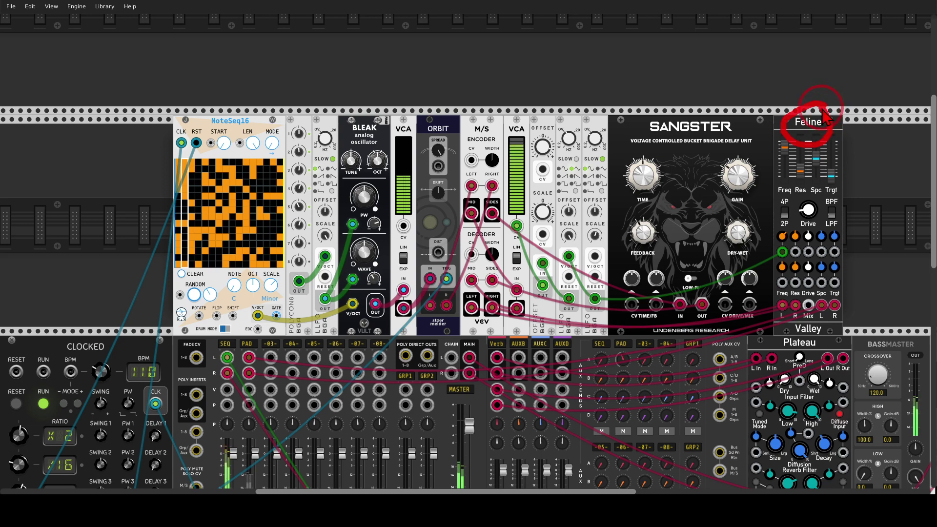
Unmute the PAD channel in the MixMaster mixer
scroll(488, 269, "down", 5)
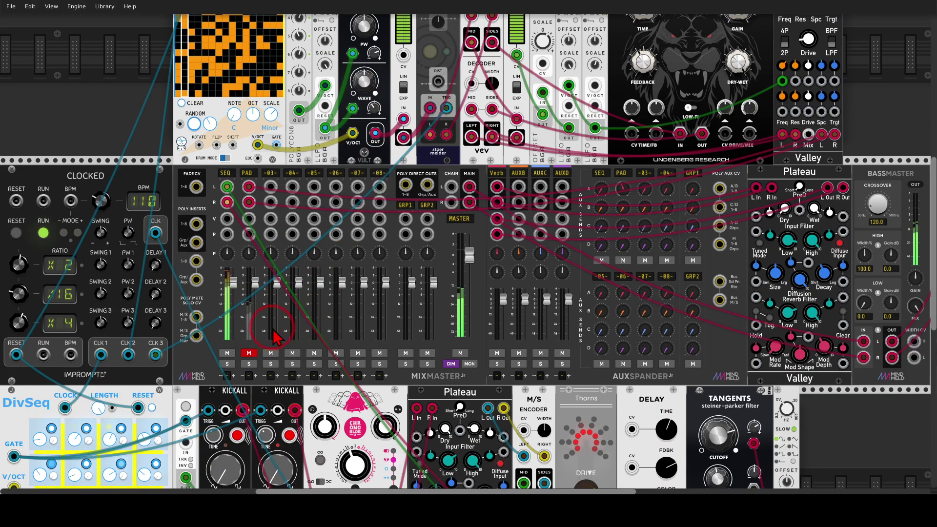
left_click(249, 353)
scroll(250, 361, "down", 5)
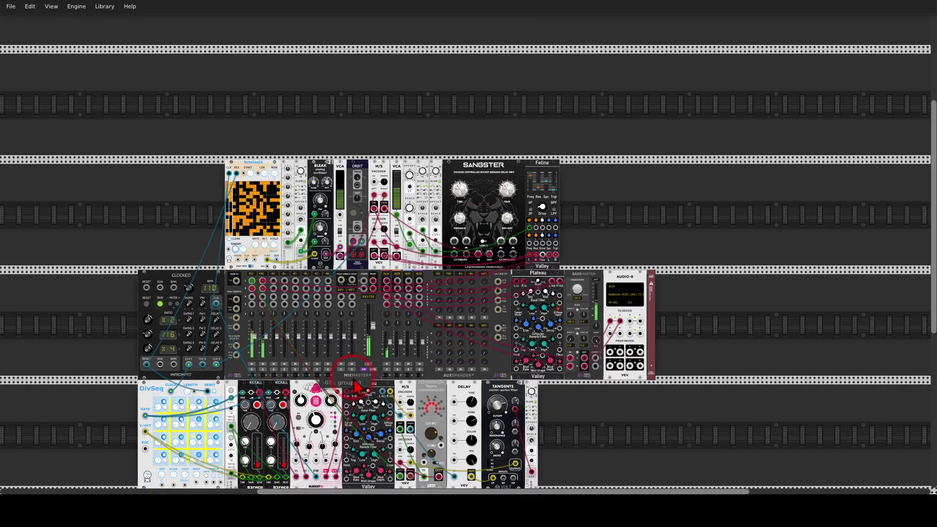
scroll(410, 355, "up", 3)
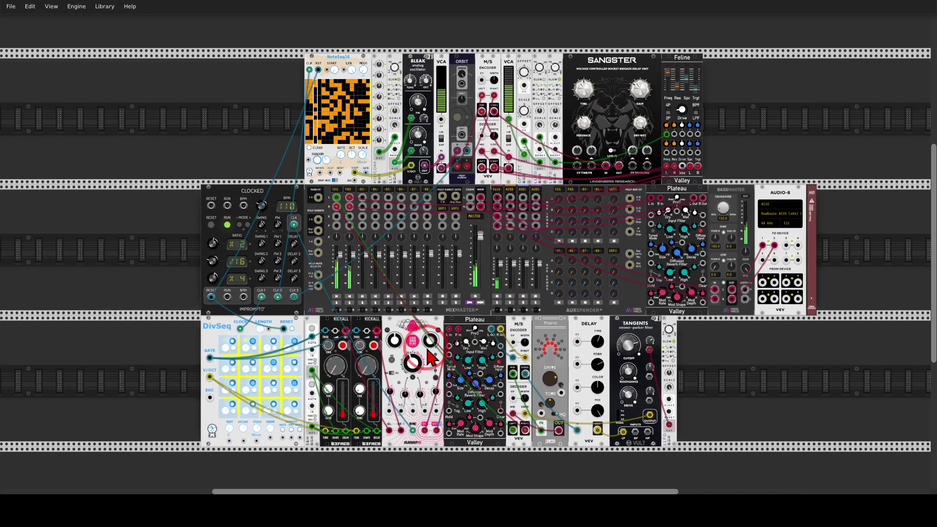
scroll(452, 328, "up", 3)
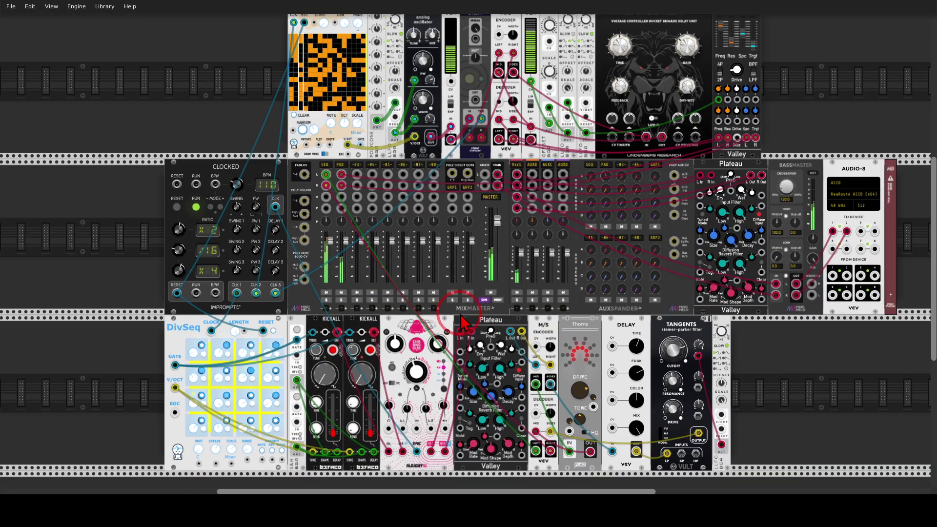
left_click_drag(462, 320, 457, 324)
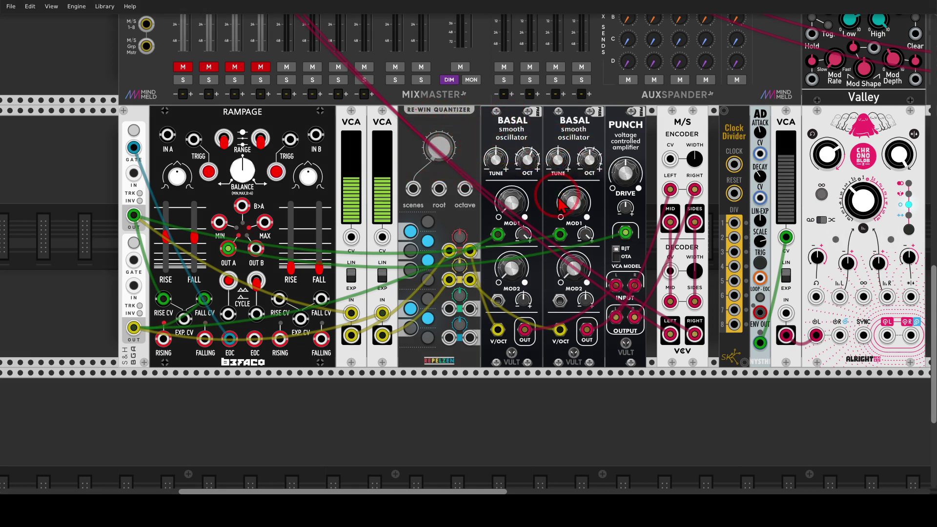
In the patch with Rampage and Basal oscillators, unmute the mixer's first channel
left_click_drag(657, 376, 648, 377)
scroll(649, 386, "right", 2)
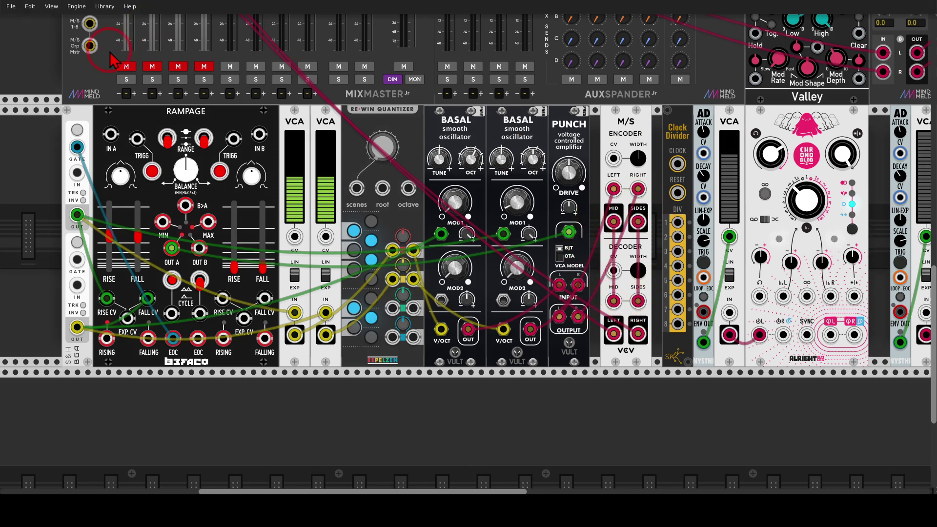
left_click(126, 67)
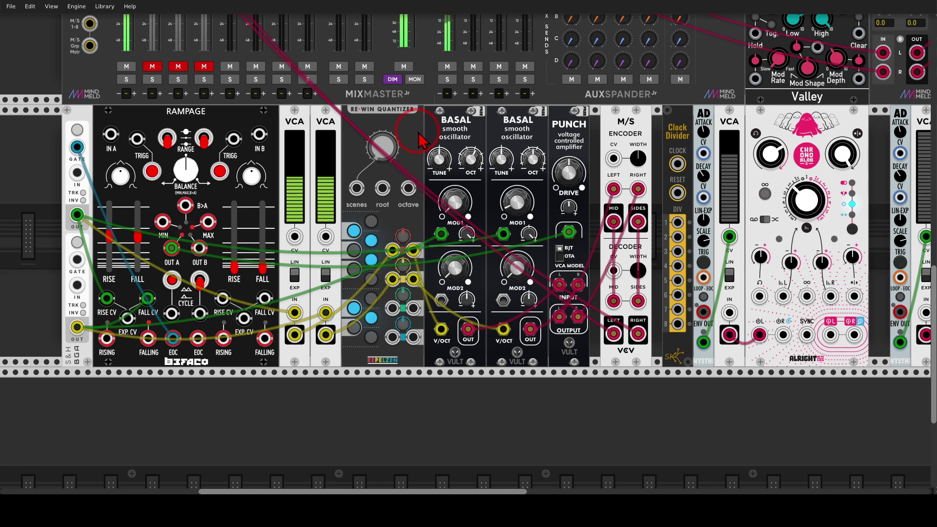
Examine the Clock Divider, AD envelope, VCA and Chronoblob chain beside the M/S module, and the Rampage falling gate output for clocking it
scroll(537, 129, "right", 6)
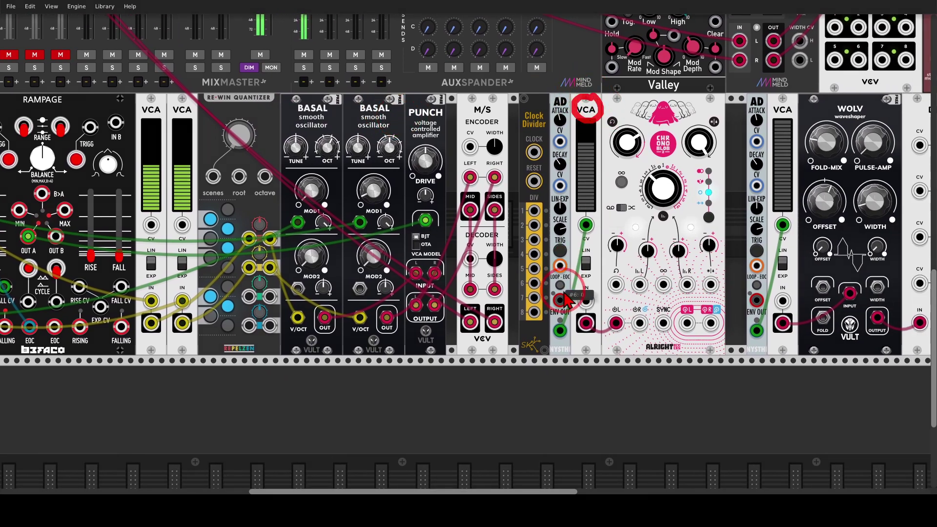
mouse_move(567, 331)
left_mouse_down()
mouse_move(549, 325)
mouse_move(561, 341)
mouse_move(580, 280)
mouse_move(570, 251)
mouse_move(592, 258)
left_mouse_up()
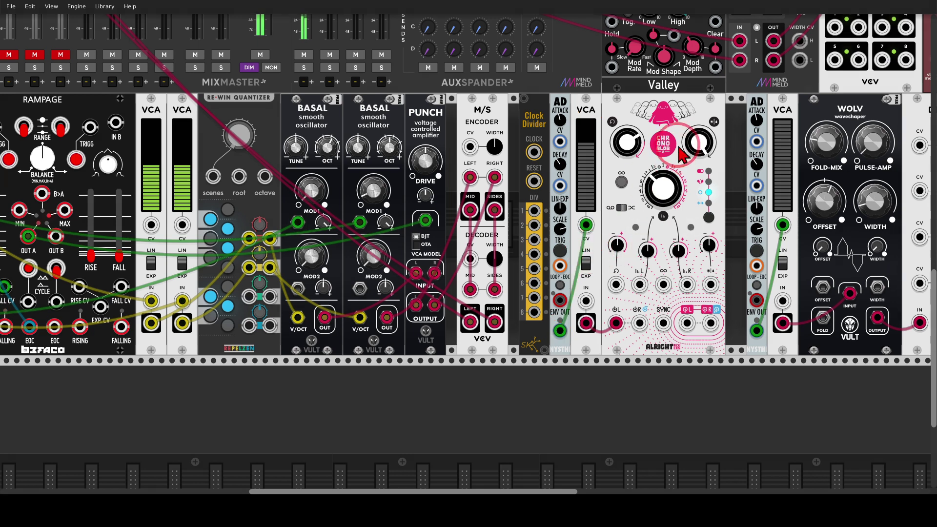
mouse_move(687, 101)
left_mouse_down()
mouse_move(633, 127)
mouse_move(686, 145)
mouse_move(686, 104)
left_mouse_up()
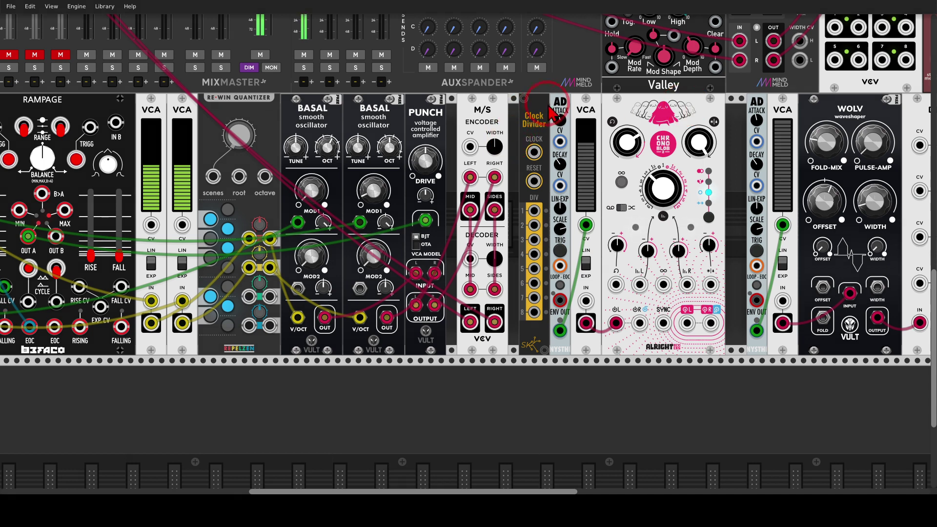
mouse_move(552, 100)
left_mouse_down()
mouse_move(513, 125)
mouse_move(547, 114)
left_mouse_up()
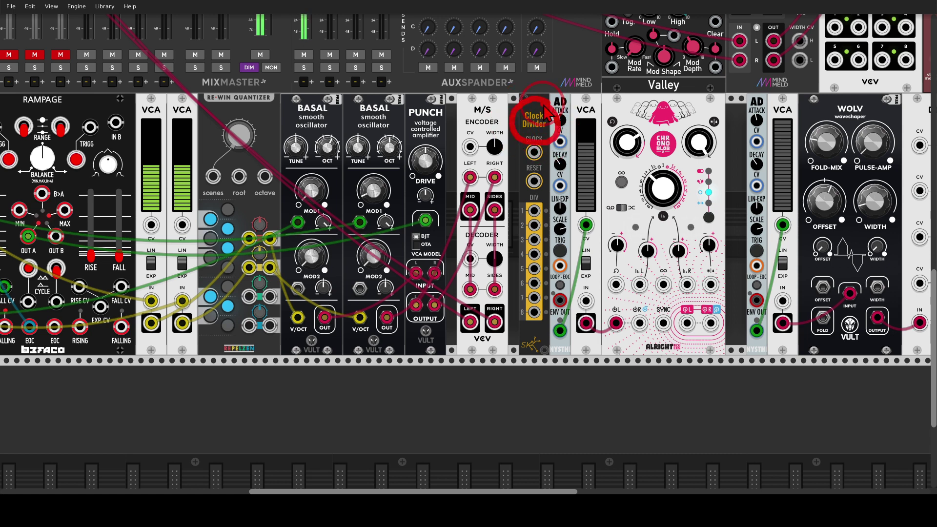
left_click_drag(487, 114, 588, 111)
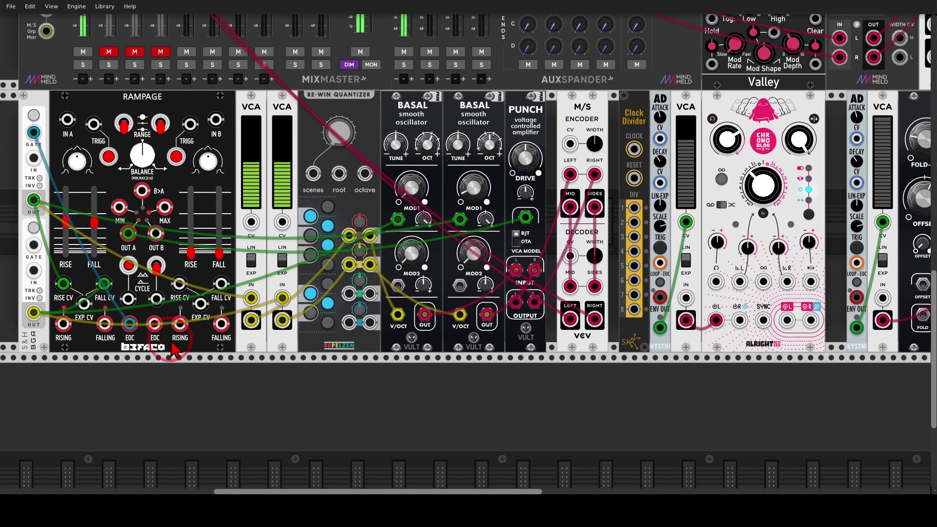
mouse_move(114, 307)
left_mouse_down()
mouse_move(90, 317)
mouse_move(100, 340)
mouse_move(117, 317)
left_mouse_up()
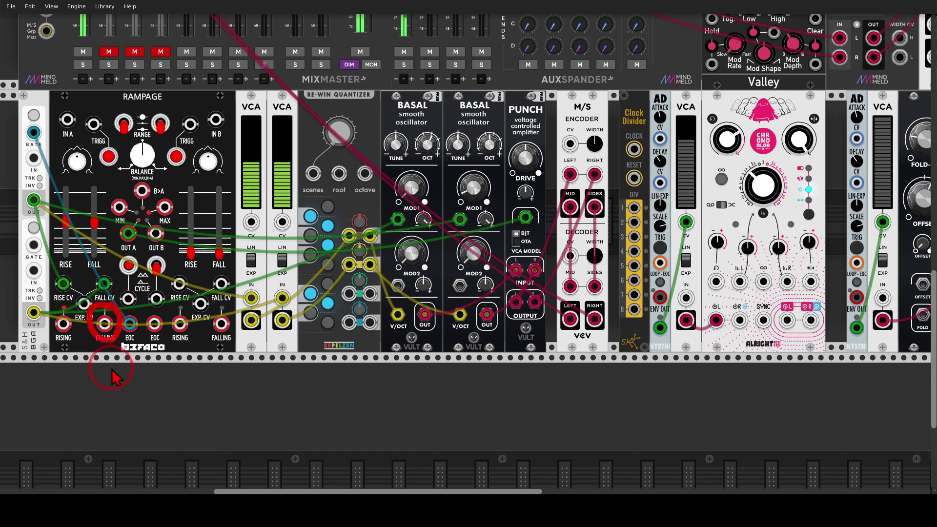
mouse_move(101, 211)
left_mouse_down()
mouse_move(84, 234)
mouse_move(98, 212)
left_mouse_up()
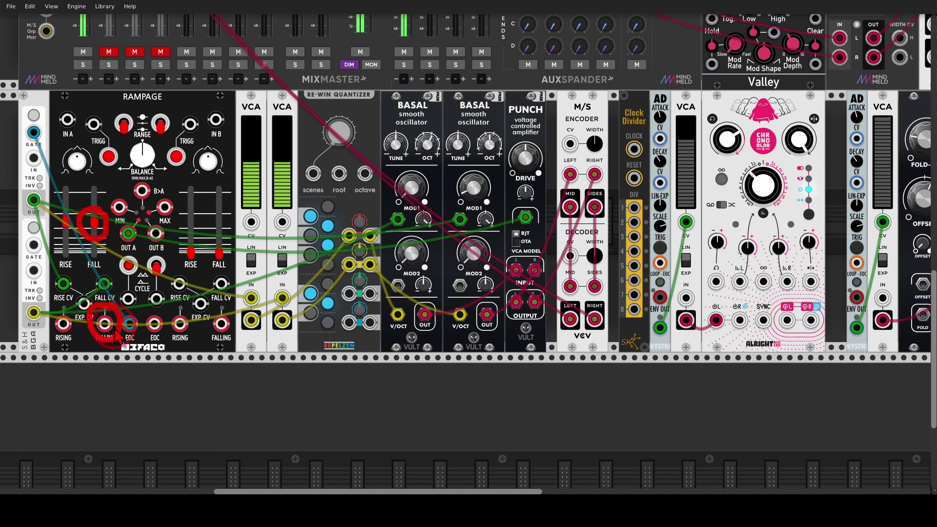
mouse_move(123, 325)
left_mouse_down()
mouse_move(184, 312)
mouse_move(568, 155)
mouse_move(626, 148)
mouse_move(614, 165)
left_mouse_up()
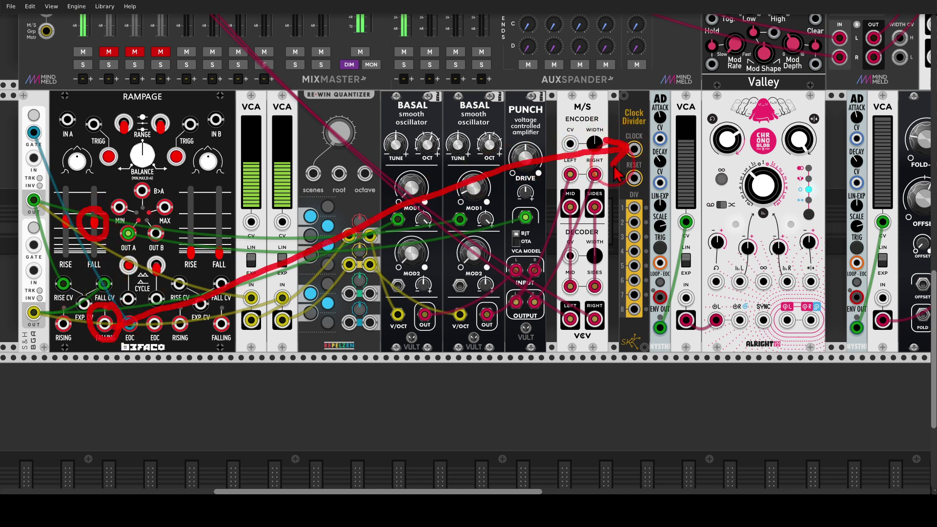
mouse_move(105, 323)
left_mouse_down()
mouse_move(176, 291)
mouse_move(425, 243)
mouse_move(634, 150)
left_mouse_up()
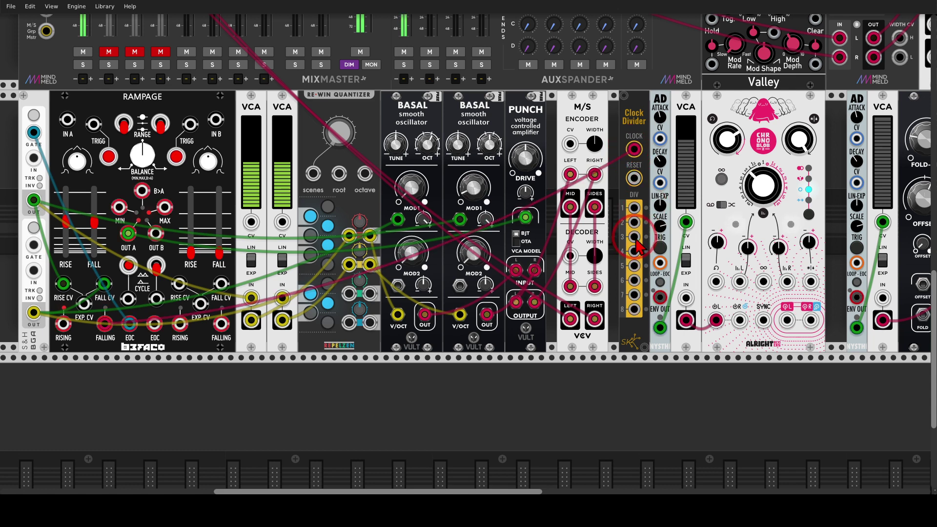
left_click_drag(635, 238, 660, 281)
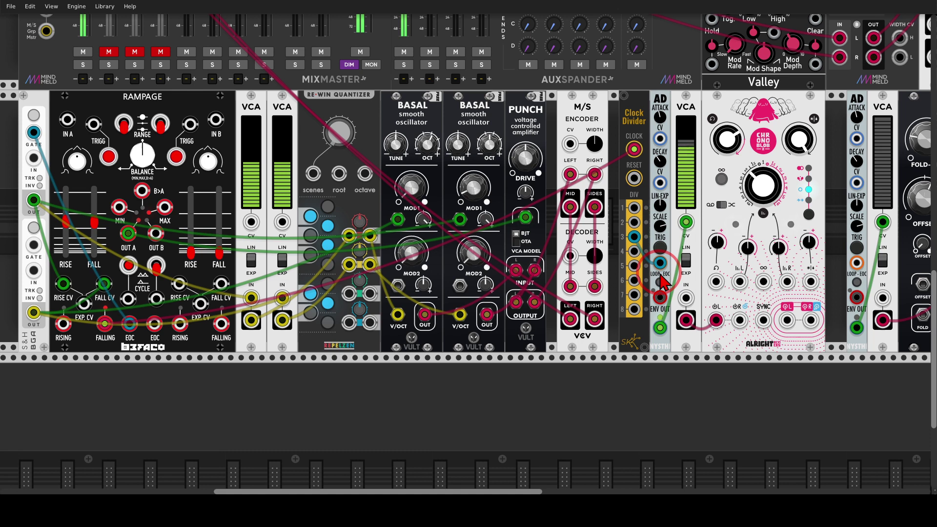
Route the encoder's mid output through the first VCA and Chronoblob, returning Chronoblob's left output to the decoder's mid input
left_click_drag(570, 286, 686, 298)
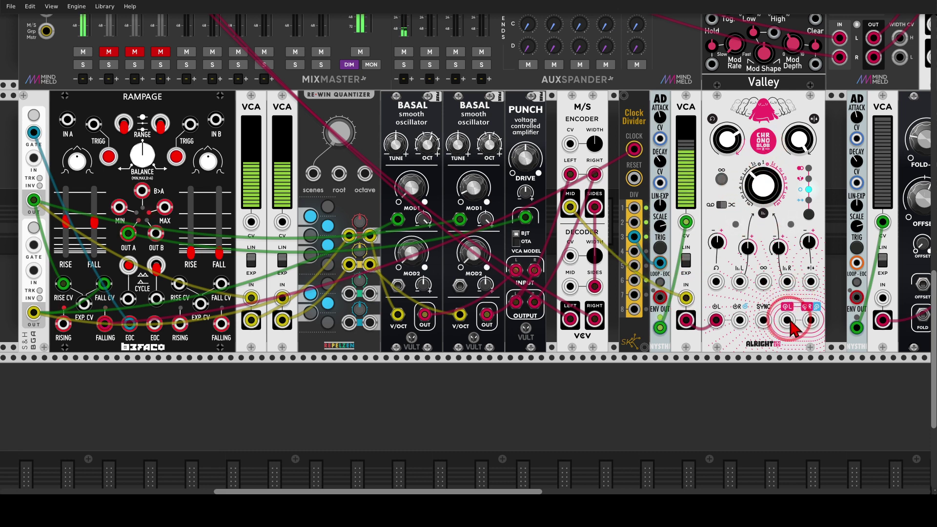
left_click_drag(789, 323, 570, 286)
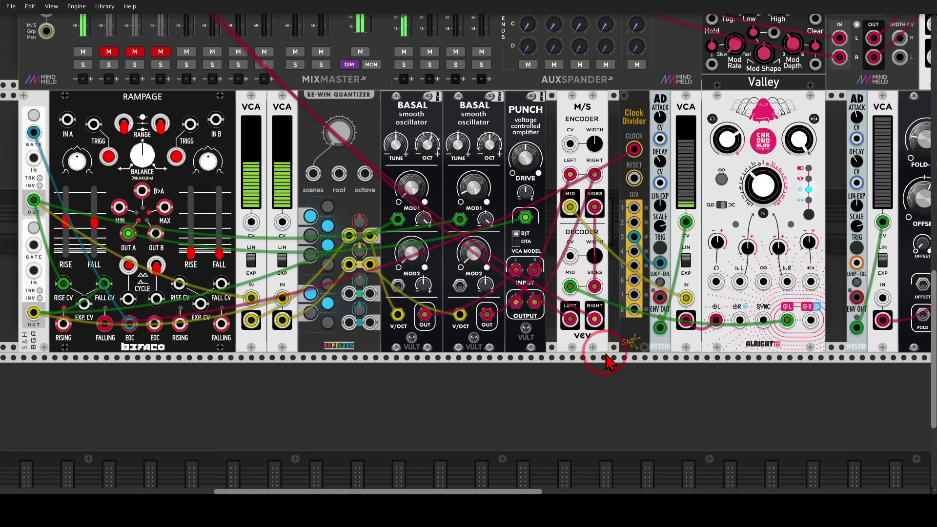
scroll(635, 366, "right", 2)
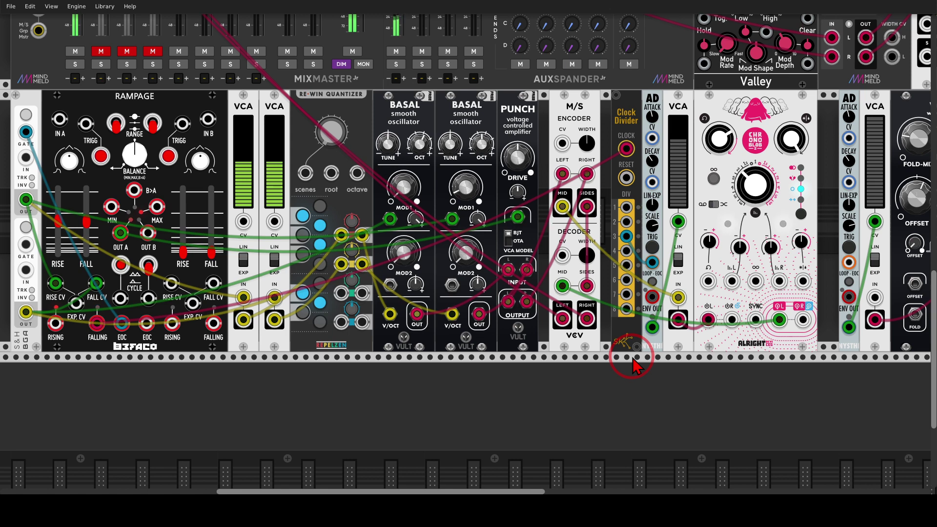
mouse_move(696, 131)
left_mouse_down()
mouse_move(670, 139)
mouse_move(658, 173)
mouse_move(667, 201)
mouse_move(694, 194)
mouse_move(686, 133)
left_mouse_up()
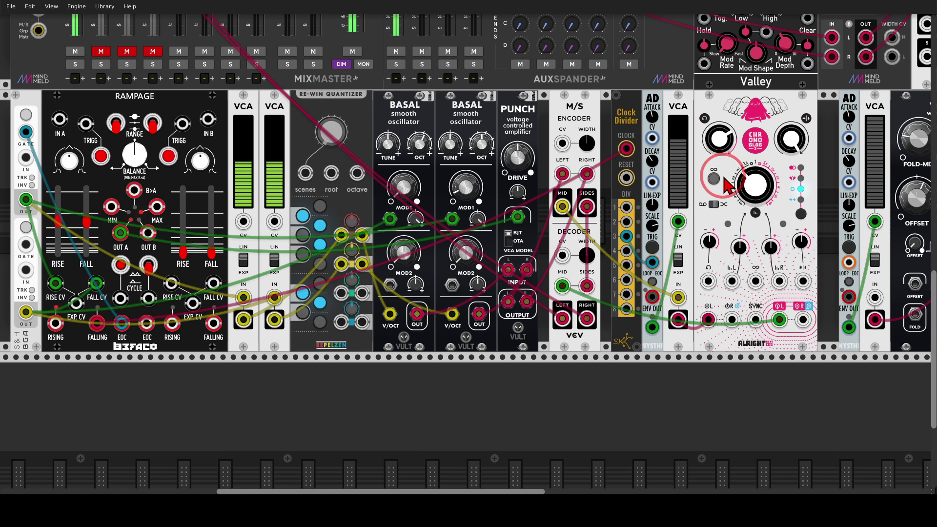
Route the encoder's sides through the second VCA, Wolv and Delay to the decoder's sides input, and trigger the second AD from the Clock Divider
scroll(727, 185, "right", 3)
scroll(652, 175, "right", 5)
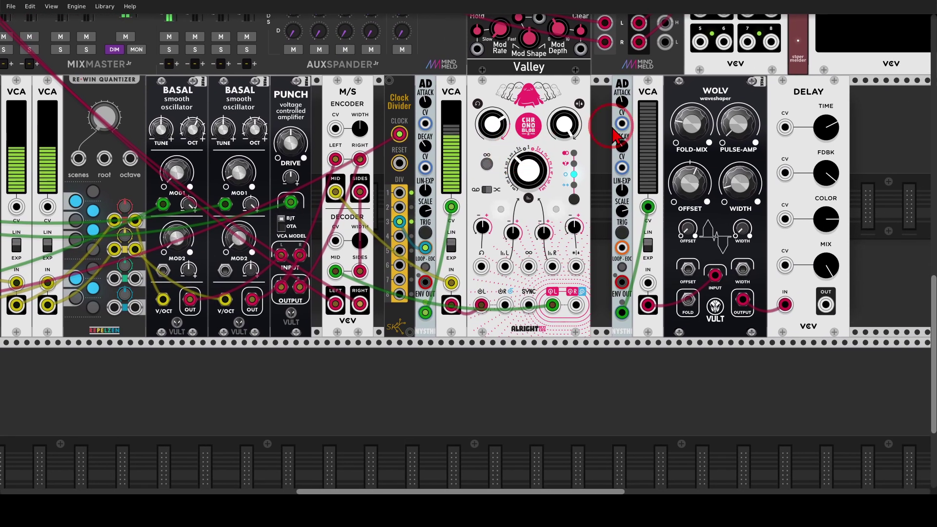
left_click_drag(659, 89, 656, 84)
mouse_move(627, 300)
left_mouse_down()
mouse_move(613, 305)
mouse_move(627, 303)
mouse_move(638, 226)
mouse_move(650, 233)
left_mouse_up()
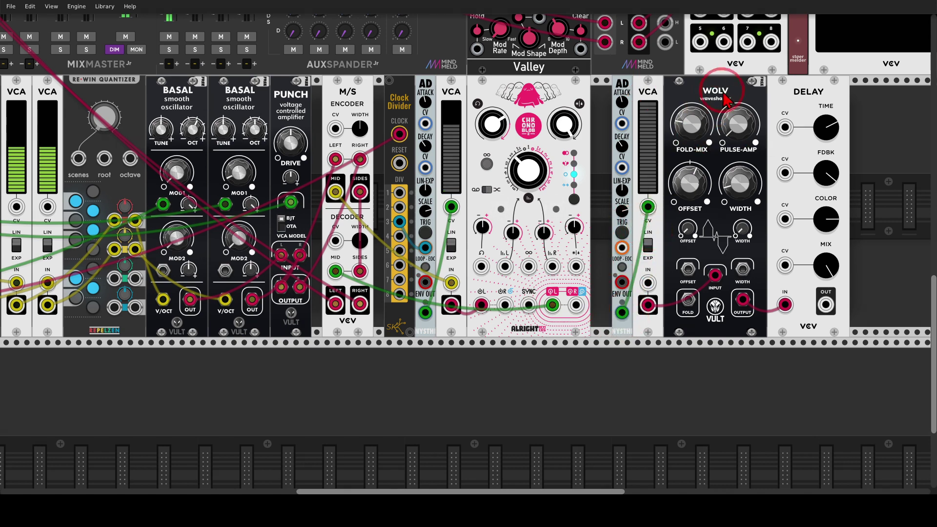
mouse_move(745, 68)
left_mouse_down()
mouse_move(726, 73)
mouse_move(694, 85)
mouse_move(691, 116)
mouse_move(737, 124)
mouse_move(742, 86)
mouse_move(728, 73)
mouse_move(717, 104)
mouse_move(784, 157)
mouse_move(774, 138)
mouse_move(791, 167)
mouse_move(778, 182)
left_mouse_up()
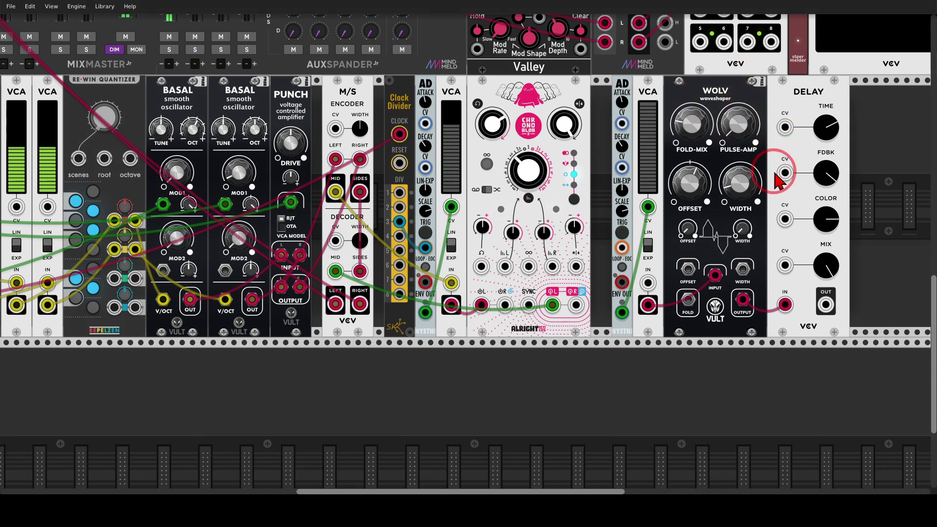
left_click_drag(361, 272, 650, 283)
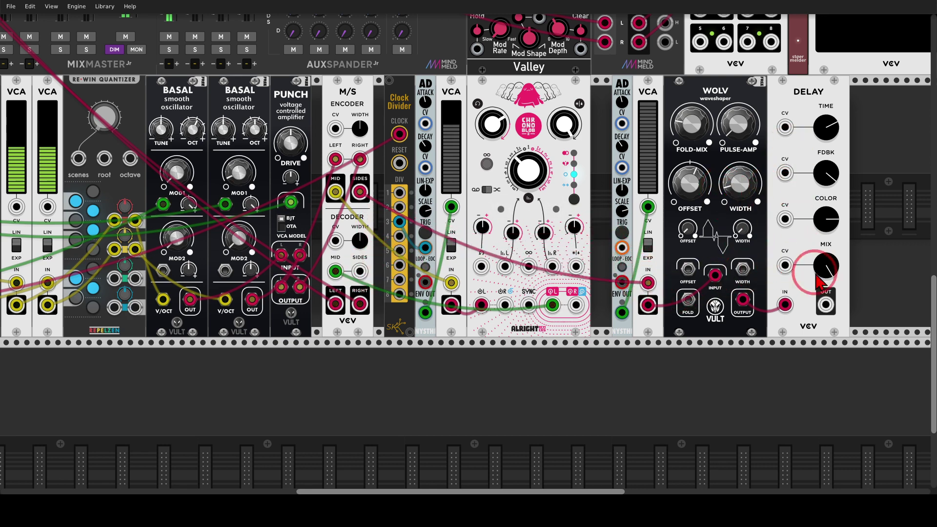
left_click_drag(826, 305, 622, 248)
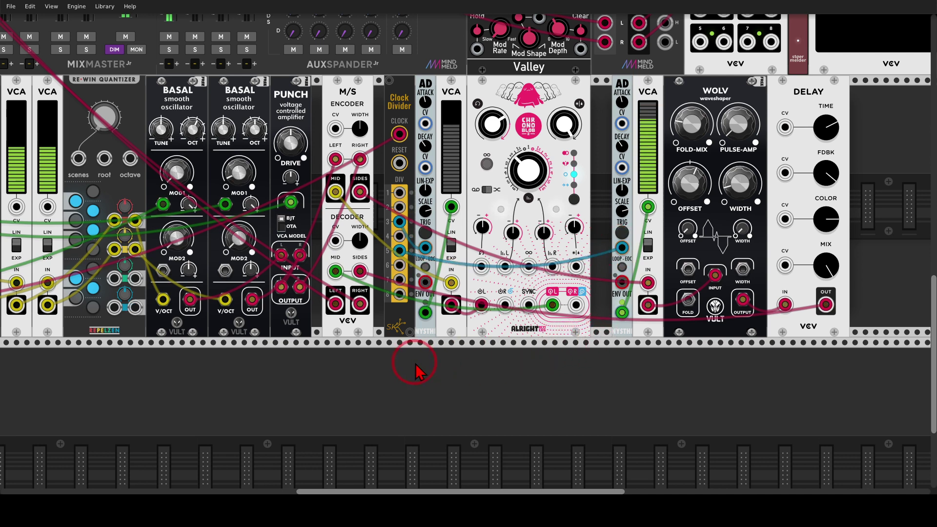
Examine how the M/S encoder in the Saïch patch feeds its sides signal to Plateau and on to the mixer
left_click_drag(418, 366, 539, 350)
scroll(501, 355, "down", 1)
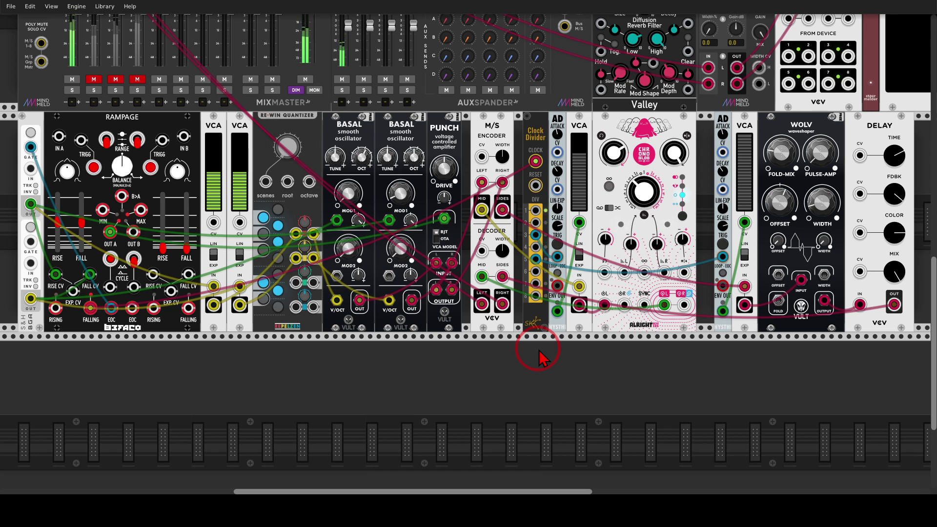
scroll(326, 144, "up", 10)
scroll(326, 144, "left", 3)
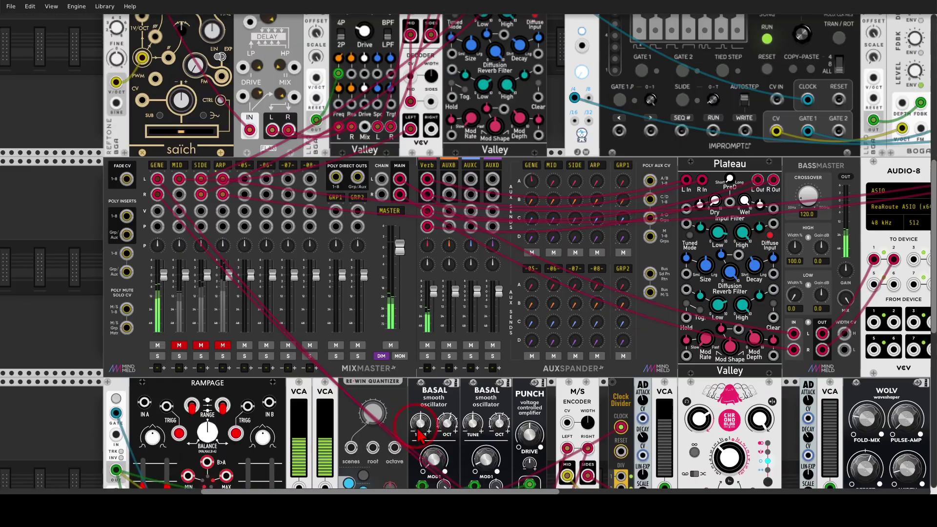
left_click_drag(348, 232, 368, 299)
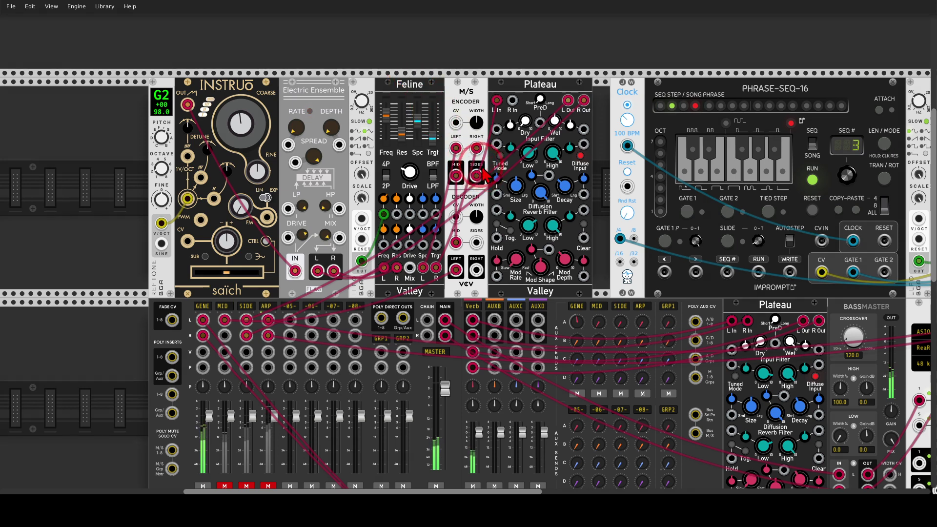
mouse_move(478, 163)
left_mouse_down()
mouse_move(468, 181)
mouse_move(483, 183)
mouse_move(481, 164)
left_mouse_up()
mouse_move(470, 84)
left_mouse_down()
mouse_move(462, 86)
mouse_move(471, 103)
mouse_move(470, 87)
left_mouse_up()
mouse_move(485, 157)
left_mouse_down()
mouse_move(488, 126)
mouse_move(506, 126)
left_mouse_up()
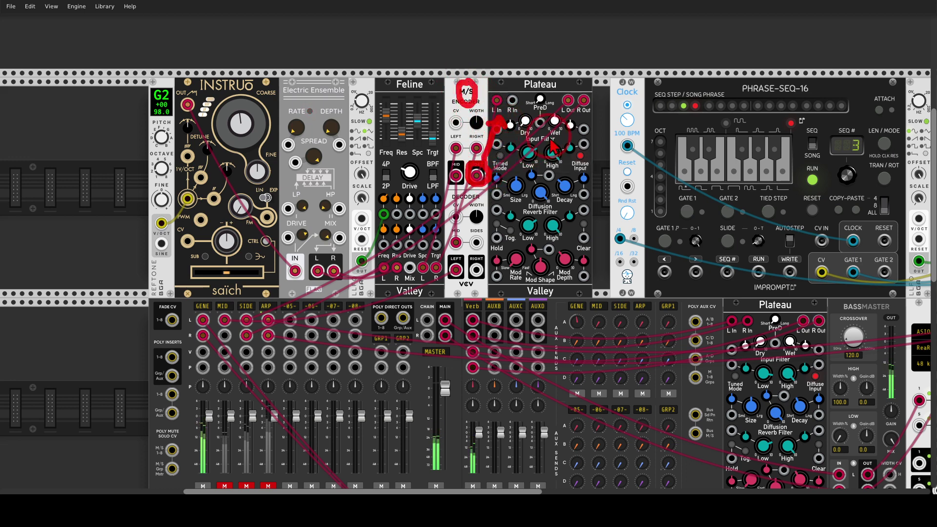
mouse_move(568, 113)
left_mouse_down()
mouse_move(557, 173)
mouse_move(497, 236)
mouse_move(484, 234)
mouse_move(505, 244)
left_mouse_up()
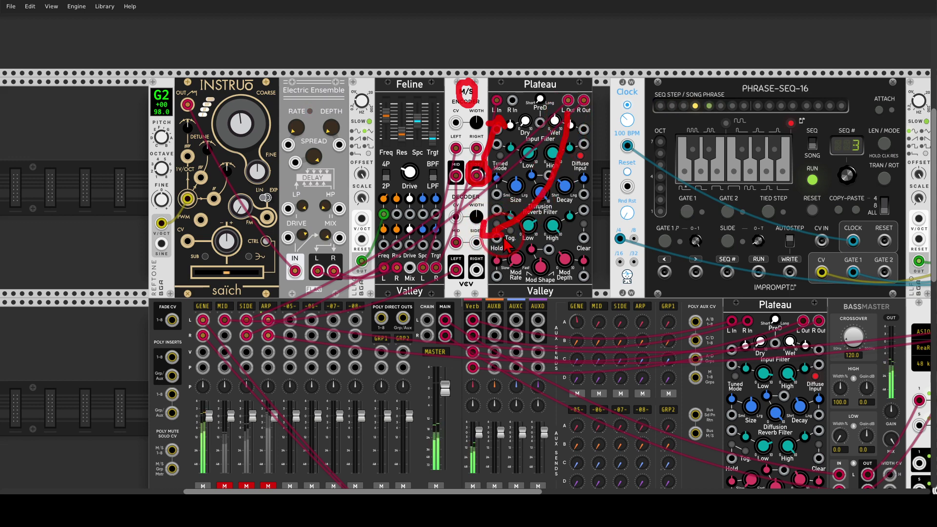
mouse_move(570, 128)
left_mouse_down()
mouse_move(571, 182)
mouse_move(446, 279)
mouse_move(367, 300)
mouse_move(255, 302)
mouse_move(249, 289)
mouse_move(261, 316)
left_mouse_up()
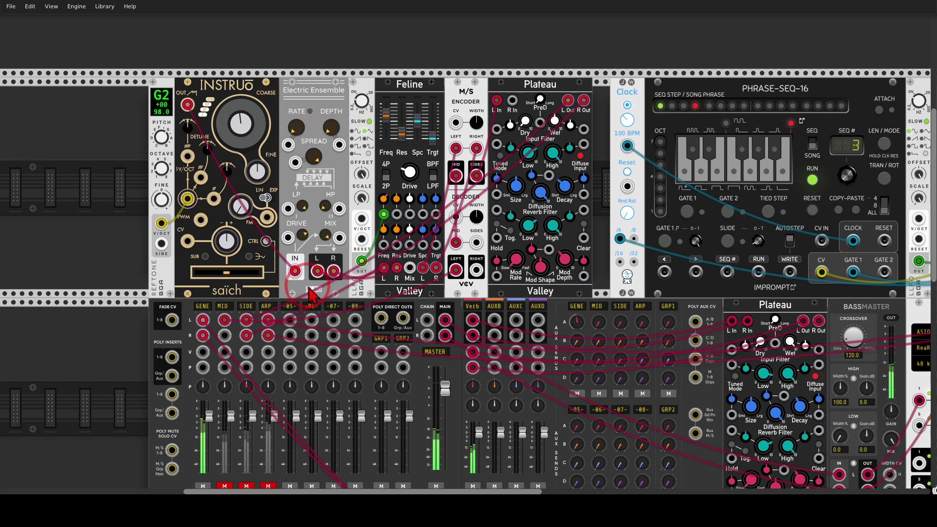
Unmute the MID and SIDE channels in the MixMaster mixer
scroll(309, 287, "down", 1)
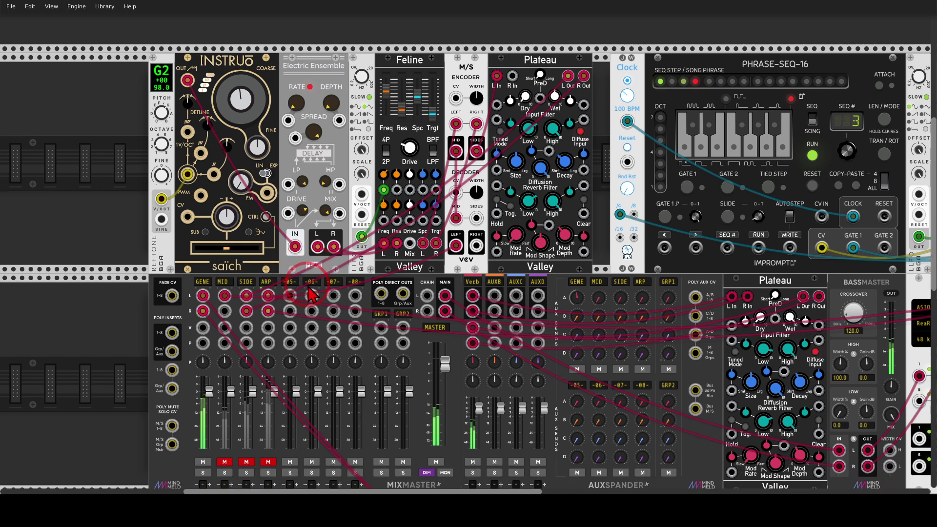
left_click(225, 462)
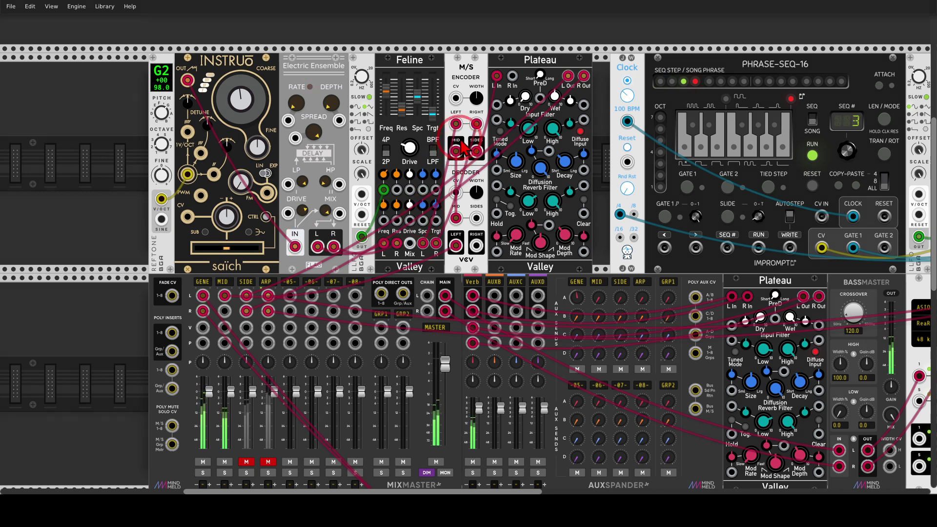
mouse_move(448, 149)
left_mouse_down()
mouse_move(467, 153)
mouse_move(454, 200)
mouse_move(443, 189)
mouse_move(462, 202)
mouse_move(457, 240)
mouse_move(465, 227)
mouse_move(451, 229)
mouse_move(447, 253)
mouse_move(464, 257)
mouse_move(467, 226)
left_mouse_up()
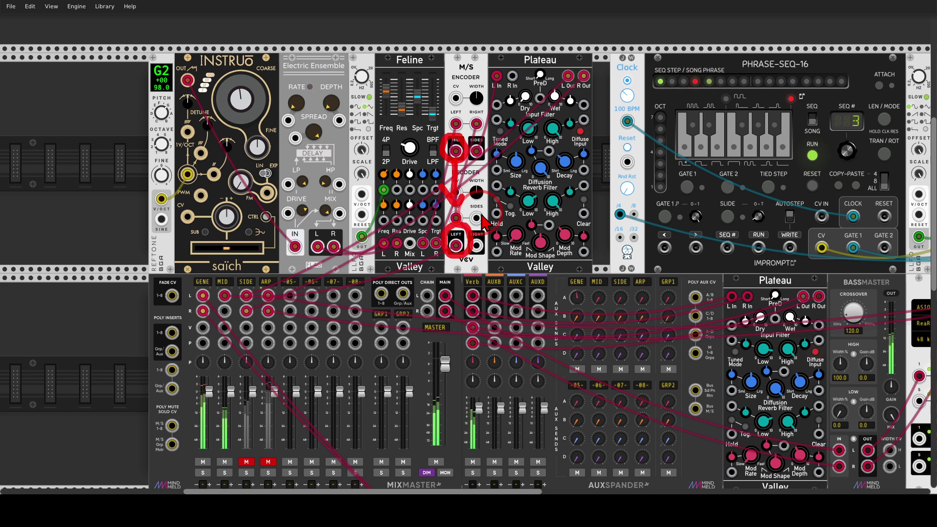
key("Escape")
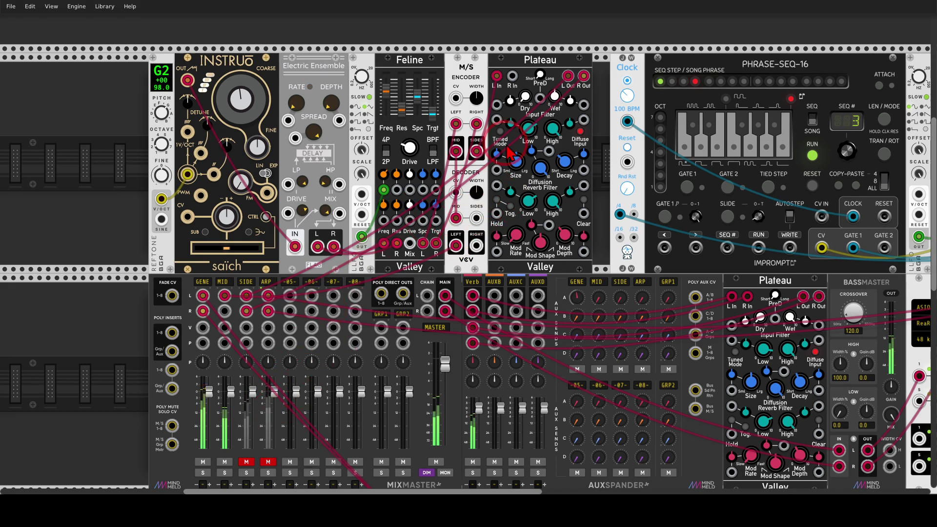
mouse_move(580, 64)
left_mouse_down()
mouse_move(529, 55)
mouse_move(480, 91)
mouse_move(576, 108)
mouse_move(577, 57)
left_mouse_up()
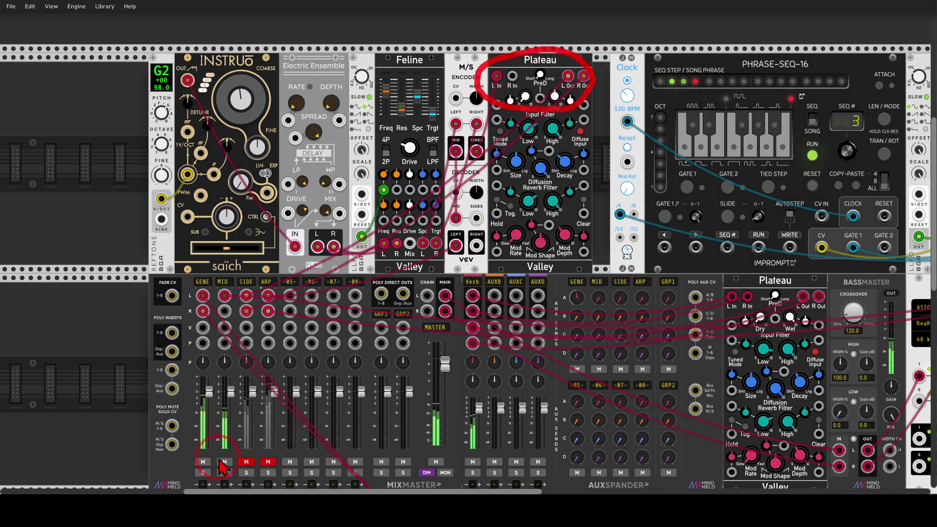
left_click(247, 461)
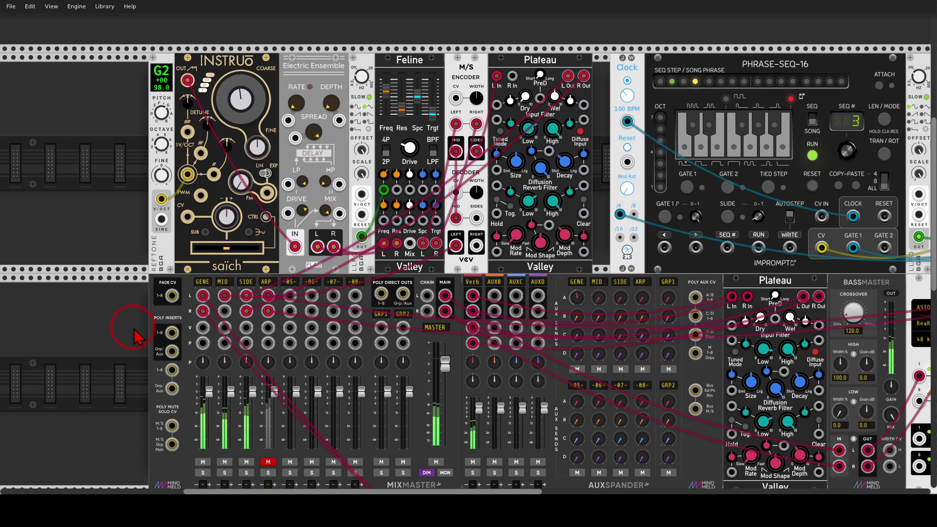
Trace the FM-OP voice through Chronoblob and Plateau into the M/S encoder, and its mid and sides connections to Oppressor and the decoder
left_click_drag(476, 152, 307, 311)
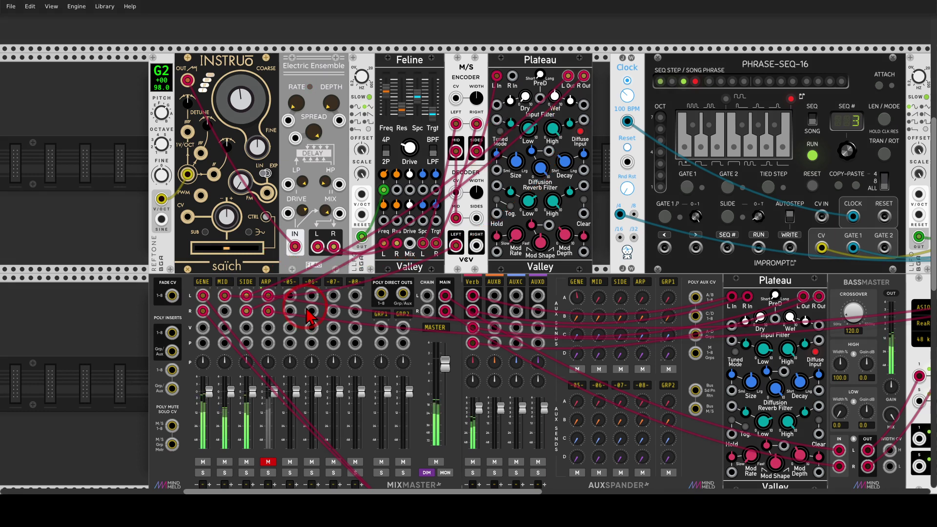
left_click_drag(604, 244, 387, 240)
scroll(390, 247, "right", 8)
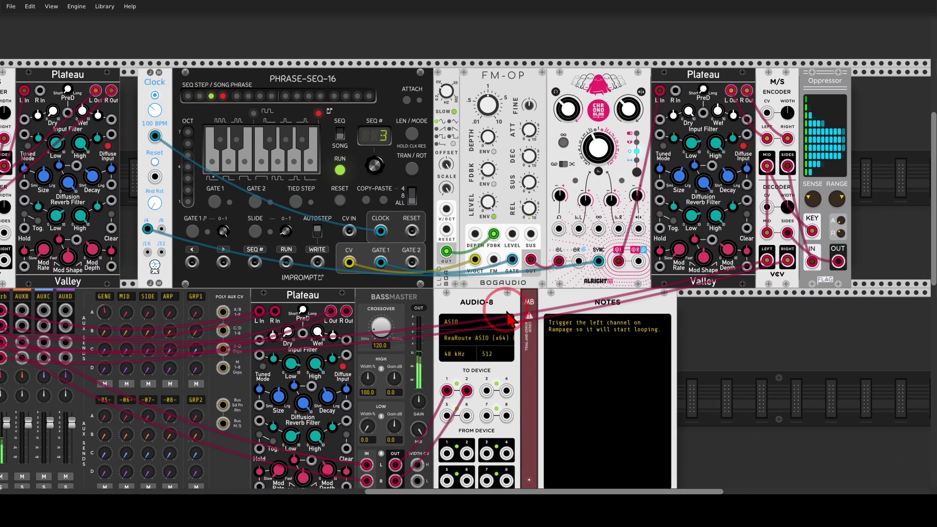
mouse_move(753, 320)
left_mouse_down()
mouse_move(742, 327)
mouse_move(751, 328)
left_mouse_up()
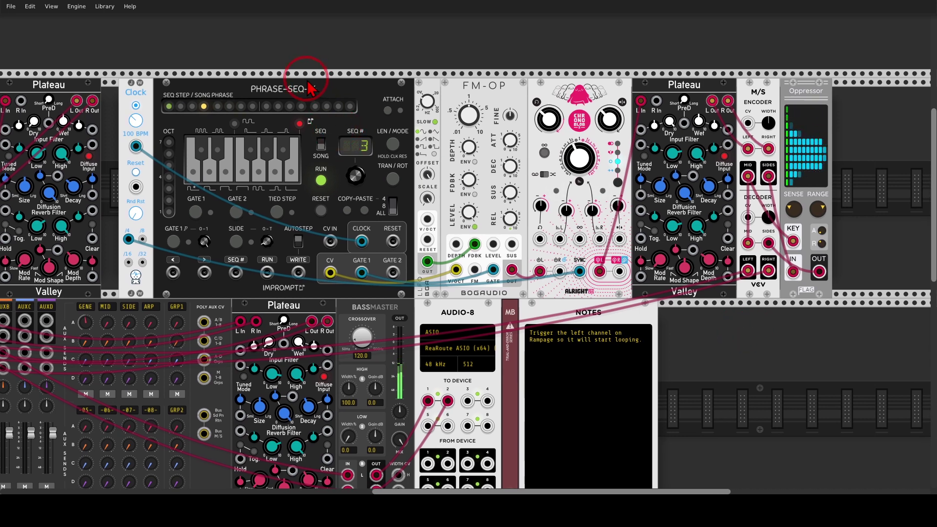
mouse_move(277, 73)
left_mouse_down()
mouse_move(303, 116)
mouse_move(338, 78)
mouse_move(326, 72)
mouse_move(331, 97)
mouse_move(450, 126)
mouse_move(462, 118)
left_mouse_up()
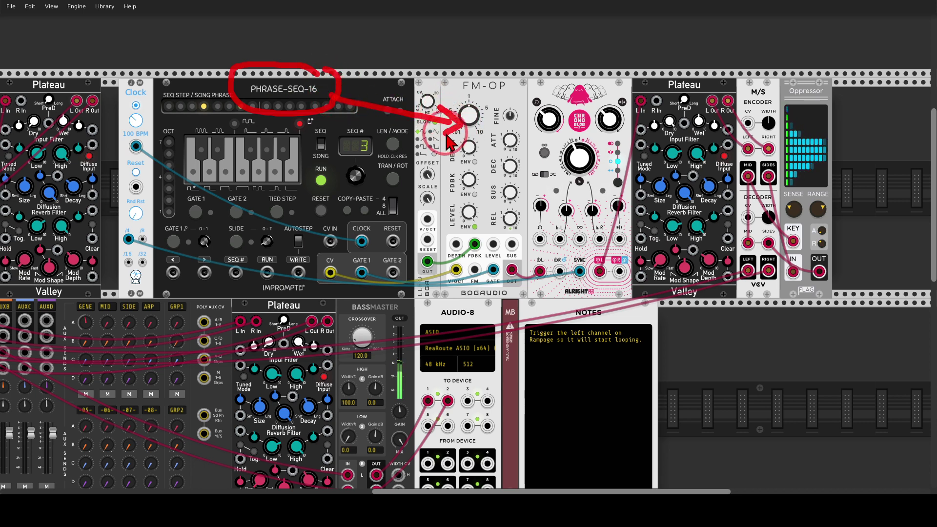
mouse_move(593, 81)
left_mouse_down()
mouse_move(596, 100)
mouse_move(646, 115)
mouse_move(634, 100)
mouse_move(661, 122)
mouse_move(643, 131)
left_mouse_up()
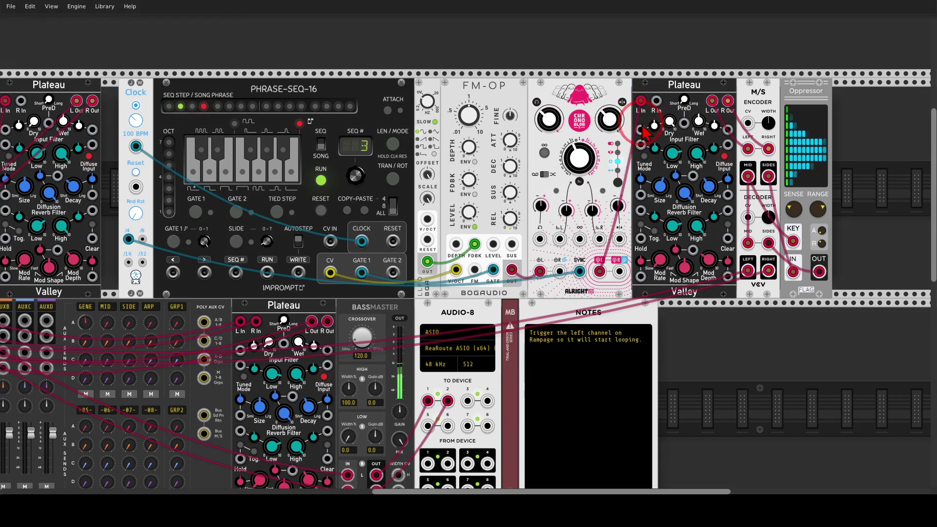
left_click_drag(767, 336, 669, 333)
mouse_move(665, 76)
left_mouse_down()
mouse_move(638, 82)
mouse_move(645, 103)
mouse_move(676, 99)
mouse_move(664, 76)
left_mouse_up()
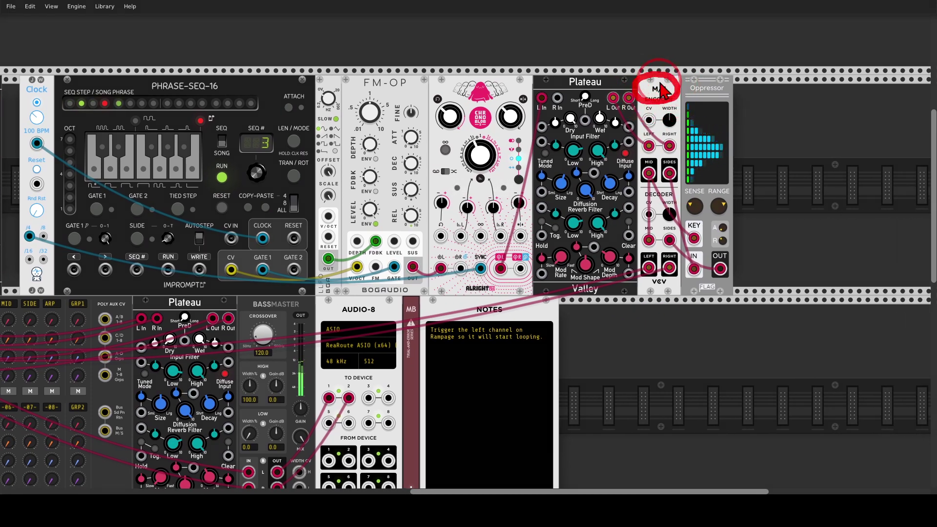
mouse_move(656, 124)
left_mouse_down()
mouse_move(668, 184)
mouse_move(675, 164)
mouse_move(659, 179)
mouse_move(675, 187)
mouse_move(680, 173)
mouse_move(672, 212)
mouse_move(681, 254)
left_mouse_up()
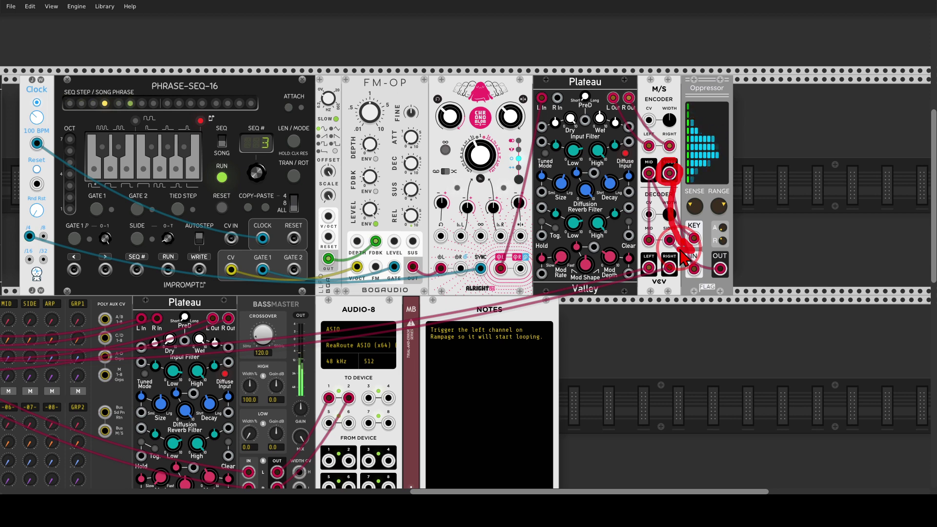
mouse_move(686, 258)
left_mouse_down()
mouse_move(706, 251)
mouse_move(722, 274)
mouse_move(708, 301)
mouse_move(668, 253)
left_mouse_up()
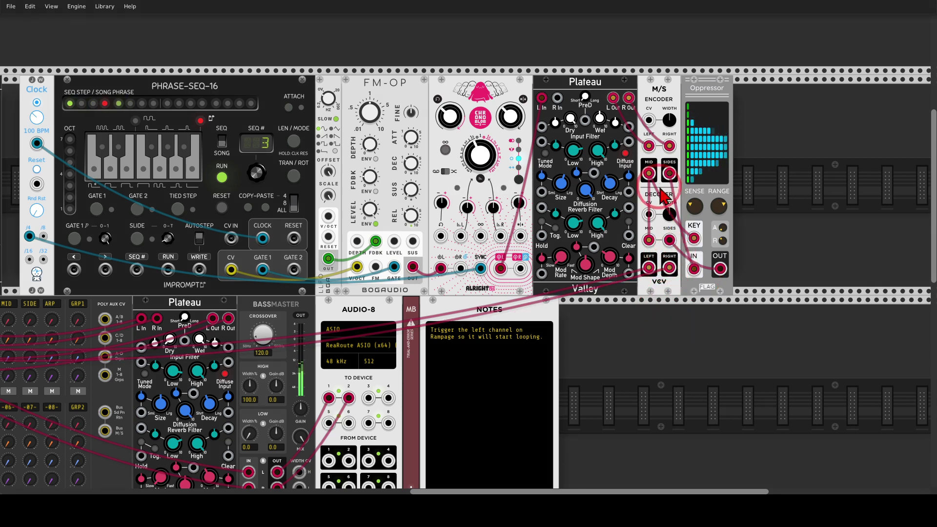
mouse_move(656, 171)
left_mouse_down()
mouse_move(640, 195)
mouse_move(639, 227)
mouse_move(638, 213)
mouse_move(629, 230)
mouse_move(652, 185)
mouse_move(685, 215)
mouse_move(676, 234)
left_mouse_up()
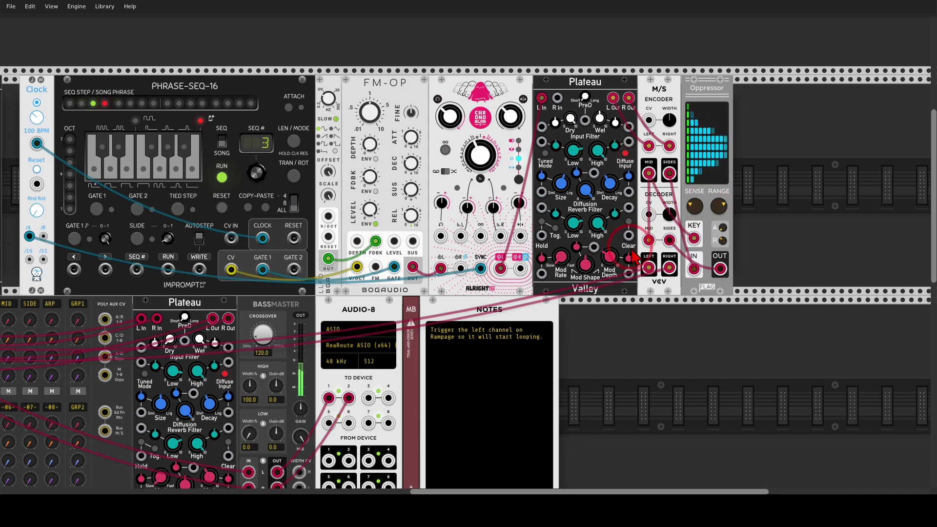
Unmute the HATS, SNAR and NOIS channels in the larger patch's MixMaster mixer
left_click_drag(576, 334, 907, 205)
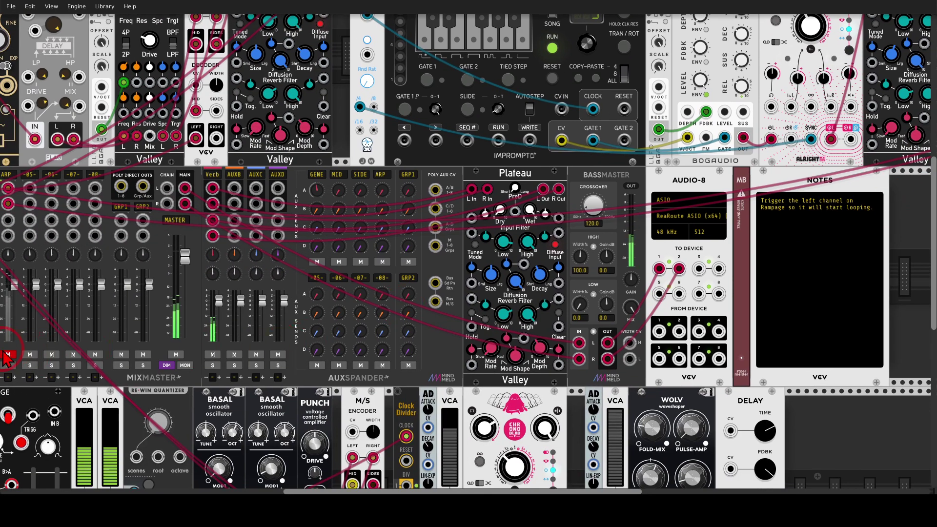
scroll(149, 293, "down", 2)
left_click_drag(605, 370, 706, 344)
scroll(721, 329, "down", 1)
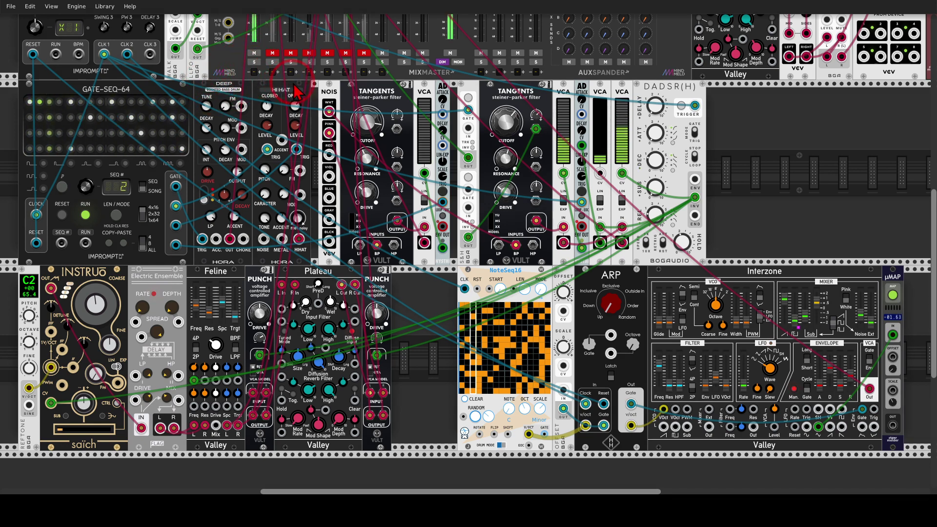
left_click(272, 54)
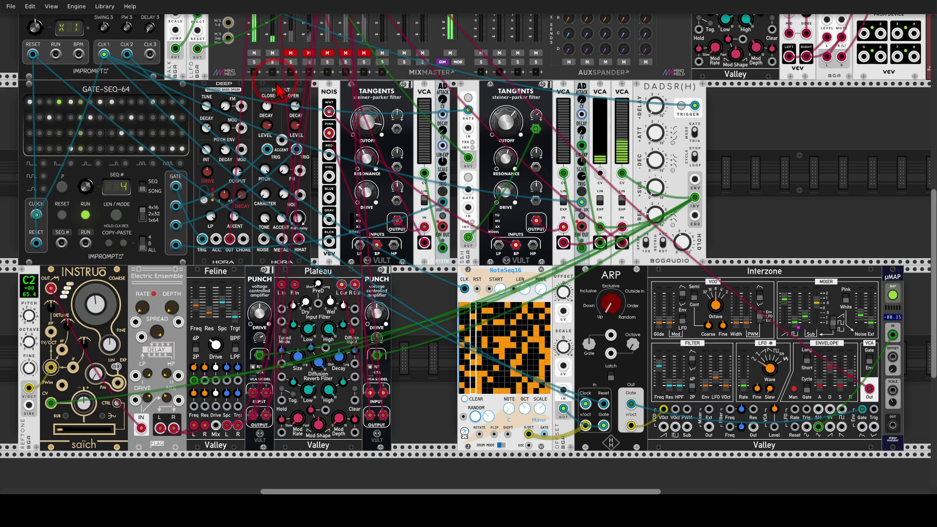
scroll(282, 90, "up", 3)
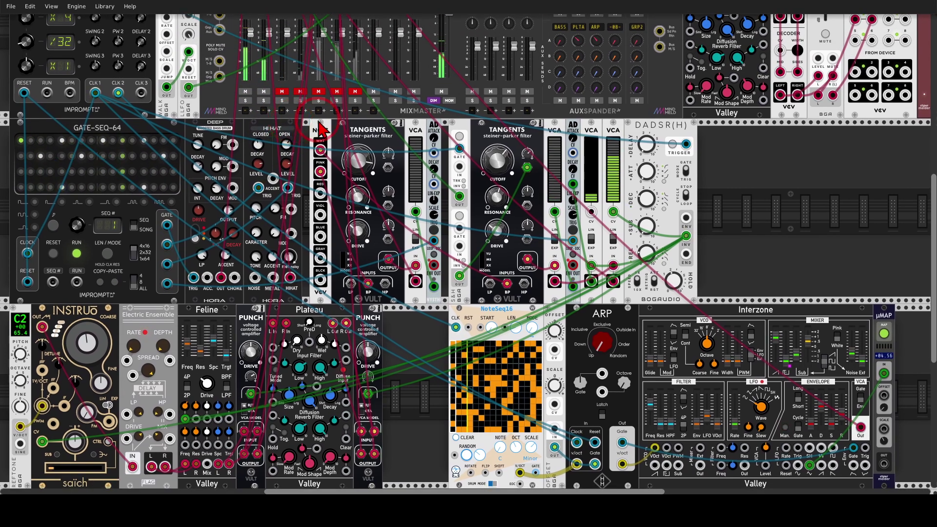
mouse_move(318, 122)
left_mouse_down()
mouse_move(311, 120)
mouse_move(337, 124)
left_mouse_up()
left_click_drag(375, 276, 372, 279)
left_click_drag(299, 84, 293, 110)
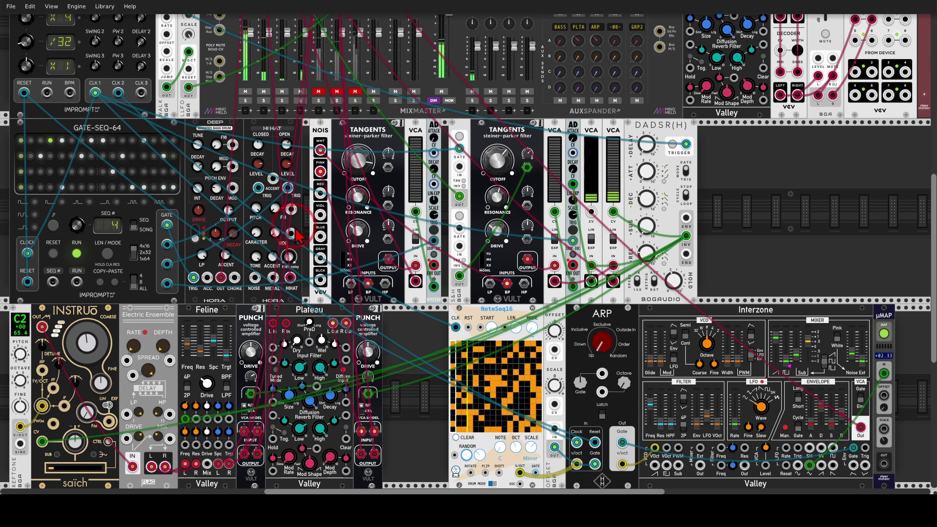
left_click_drag(308, 285, 343, 241)
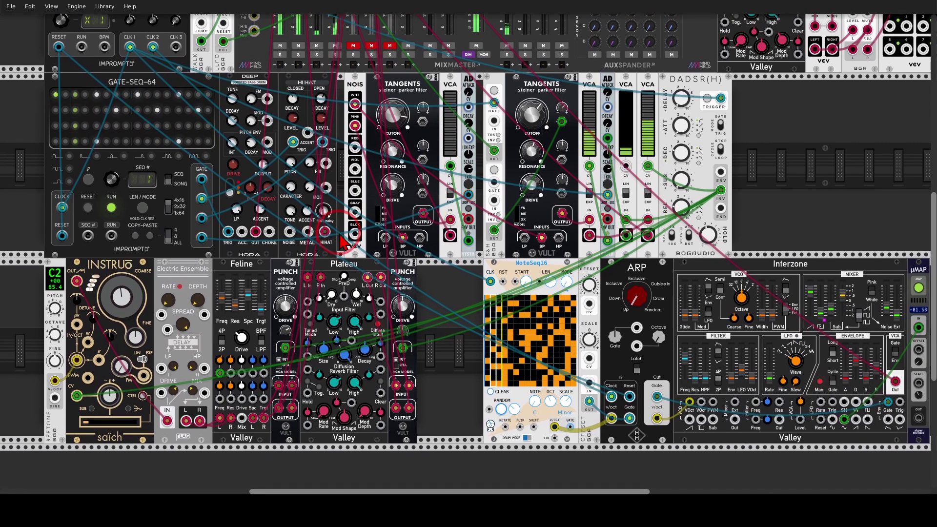
Unmute the BASS and PLTA channels in the MixMaster mixer
left_click(131, 290)
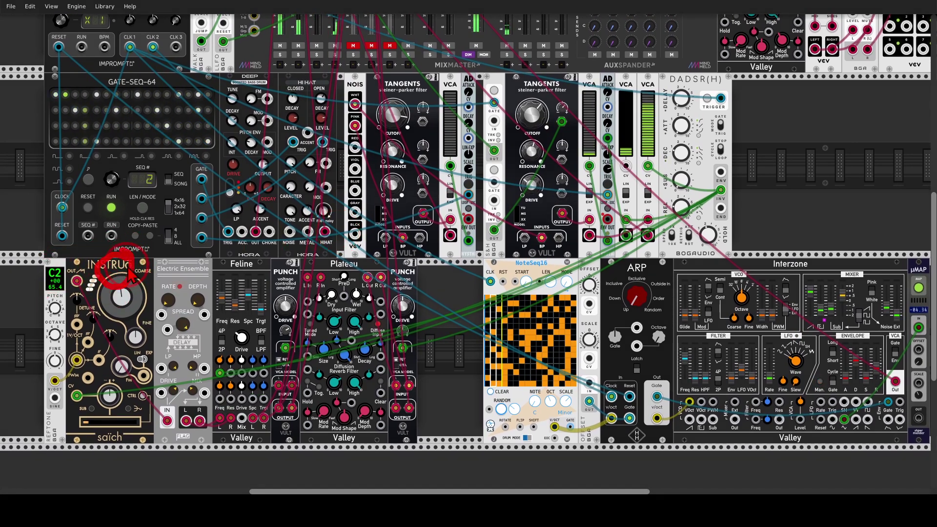
mouse_move(251, 255)
left_mouse_down()
mouse_move(234, 280)
mouse_move(247, 258)
left_mouse_up()
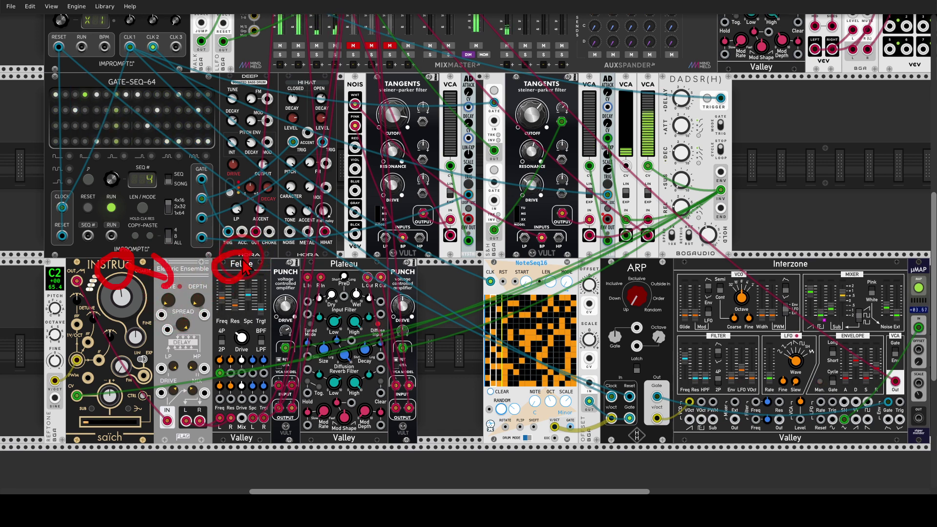
left_click_drag(441, 290, 442, 295)
scroll(441, 295, "up", 2)
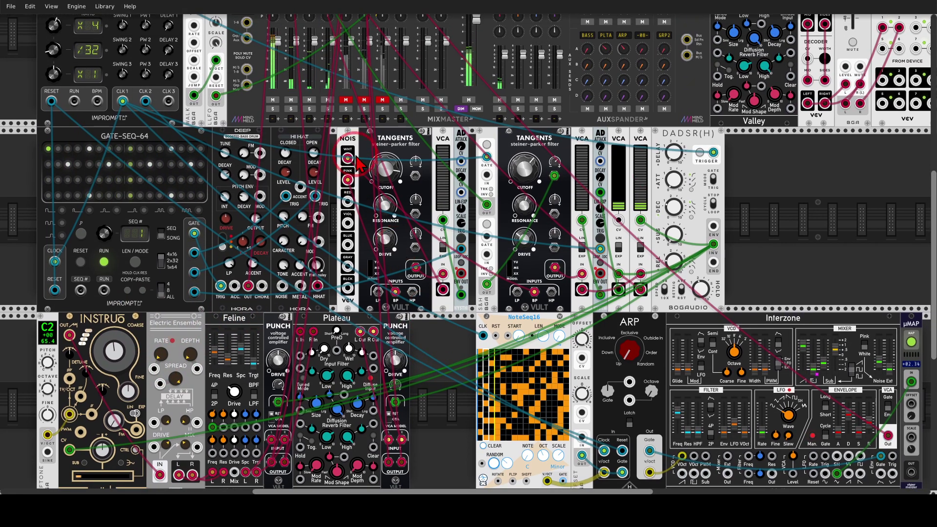
left_click(349, 102)
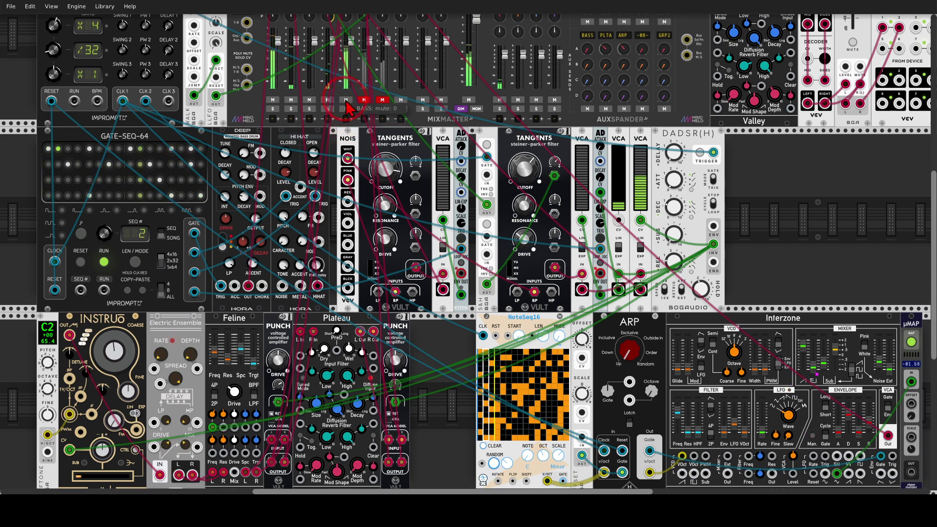
left_click_drag(439, 319, 428, 299)
scroll(430, 308, "down", 1)
mouse_move(266, 429)
left_mouse_down()
mouse_move(258, 439)
mouse_move(252, 432)
mouse_move(269, 432)
mouse_move(308, 365)
mouse_move(332, 368)
mouse_move(337, 383)
left_mouse_up()
scroll(402, 312, "up", 6)
left_click(352, 144)
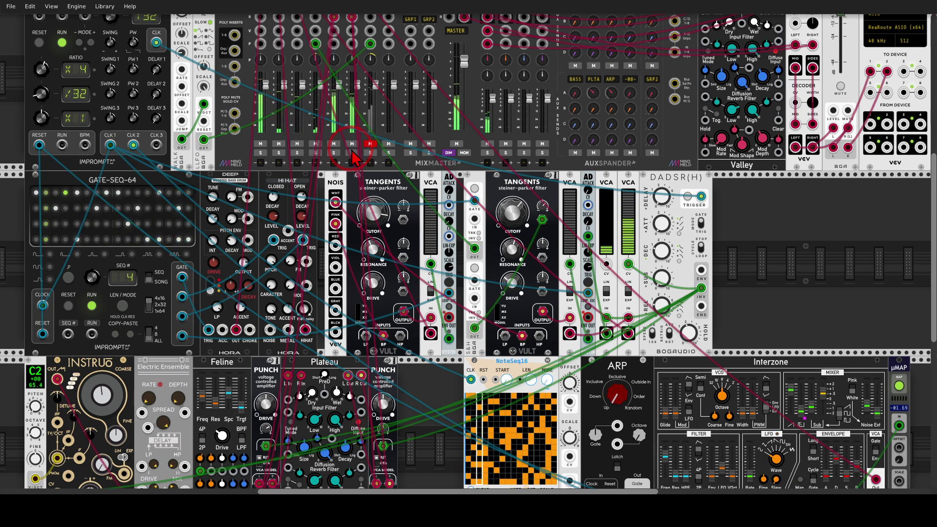
Check the NoteSeq16, ARP and Interzone chain and unmute the ARP channel in the MixMaster mixer
scroll(309, 315, "down", 5)
scroll(309, 315, "right", 7)
left_click_drag(309, 315, 303, 311)
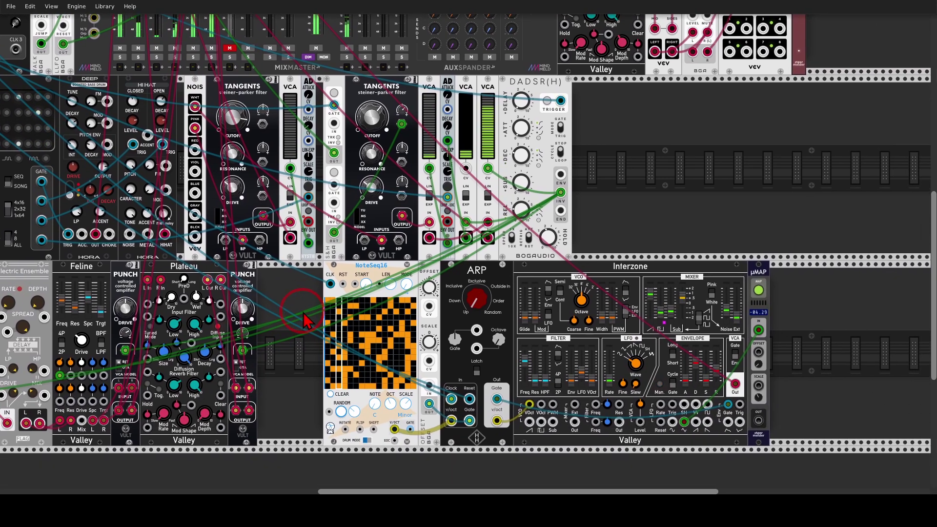
mouse_move(378, 250)
left_mouse_down()
mouse_move(385, 283)
mouse_move(393, 259)
left_mouse_up()
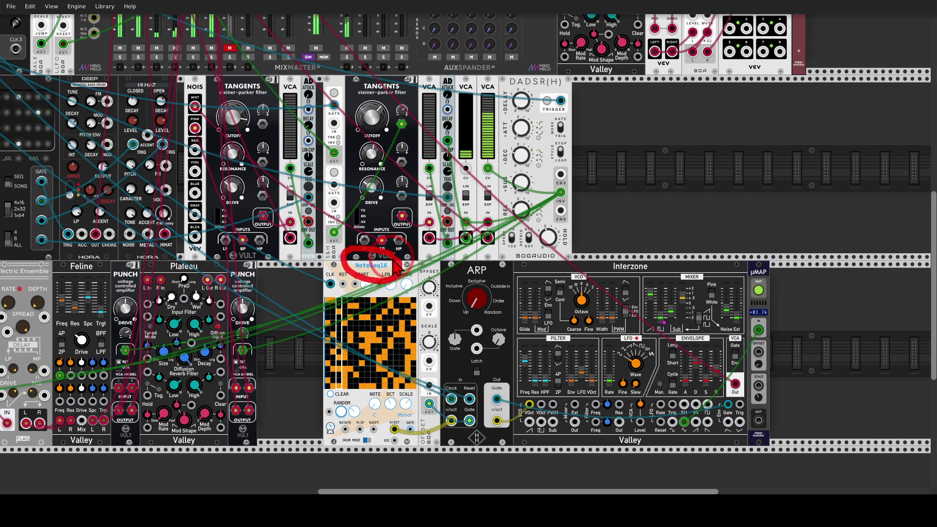
mouse_move(490, 266)
left_mouse_down()
mouse_move(473, 255)
mouse_move(459, 277)
mouse_move(505, 280)
mouse_move(491, 274)
left_mouse_up()
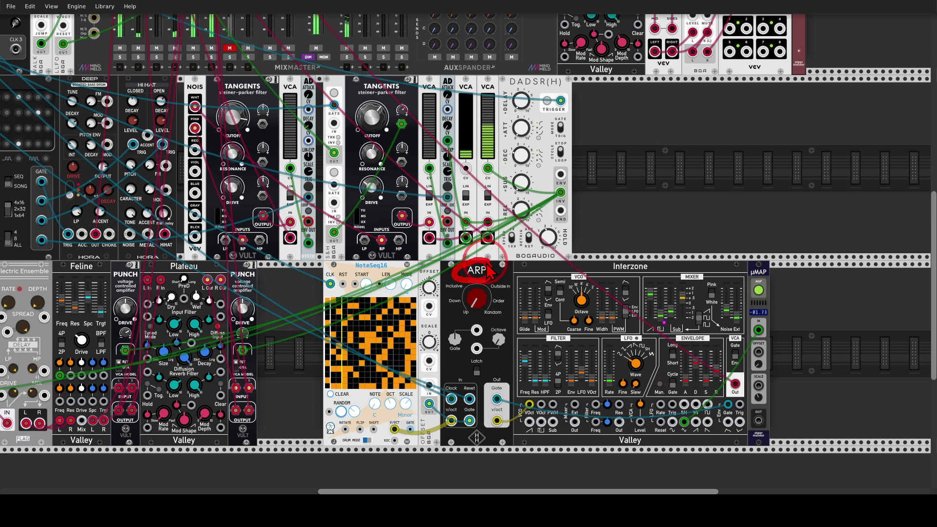
mouse_move(645, 255)
left_mouse_down()
mouse_move(605, 271)
mouse_move(630, 294)
mouse_move(646, 258)
left_mouse_up()
left_click(230, 48)
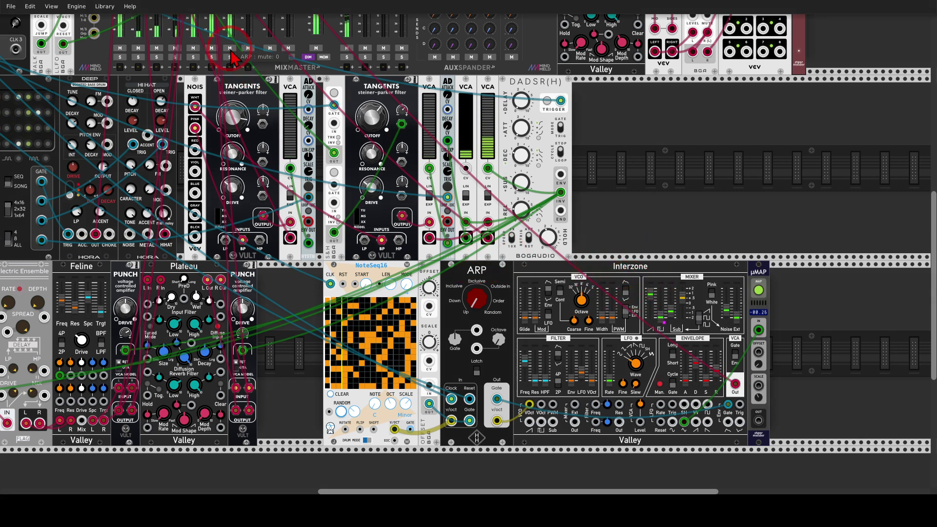
Examine how the mixer's main outputs pass through the M/S encoder and decoder into MIX2
left_click_drag(300, 291, 365, 313)
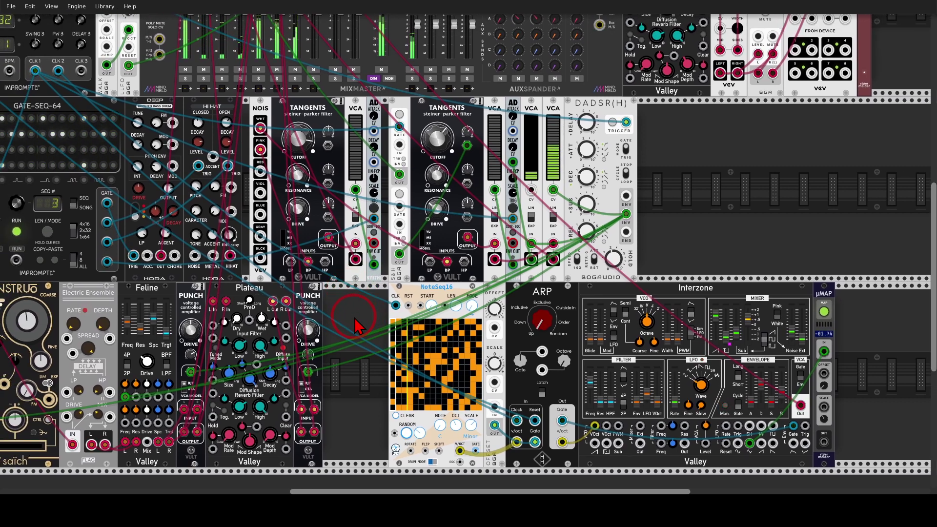
left_click_drag(712, 161, 517, 349)
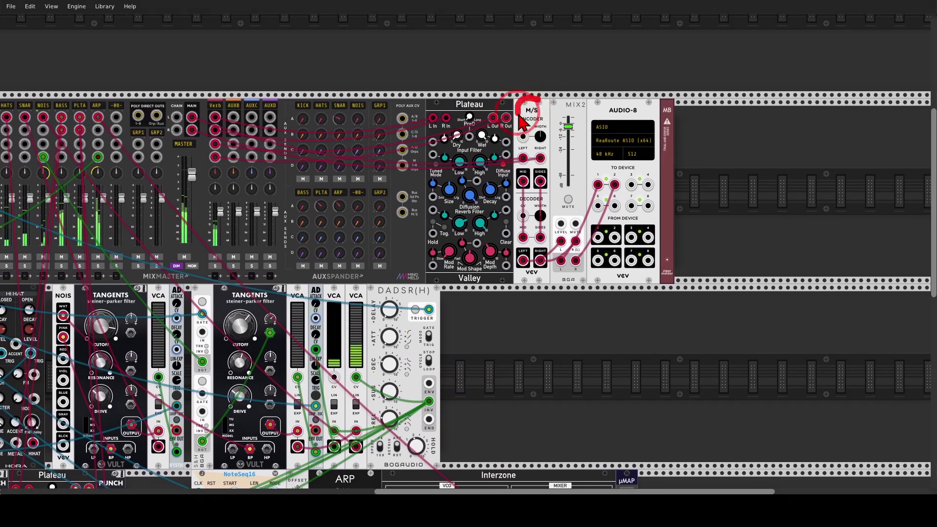
scroll(542, 149, "up", 2)
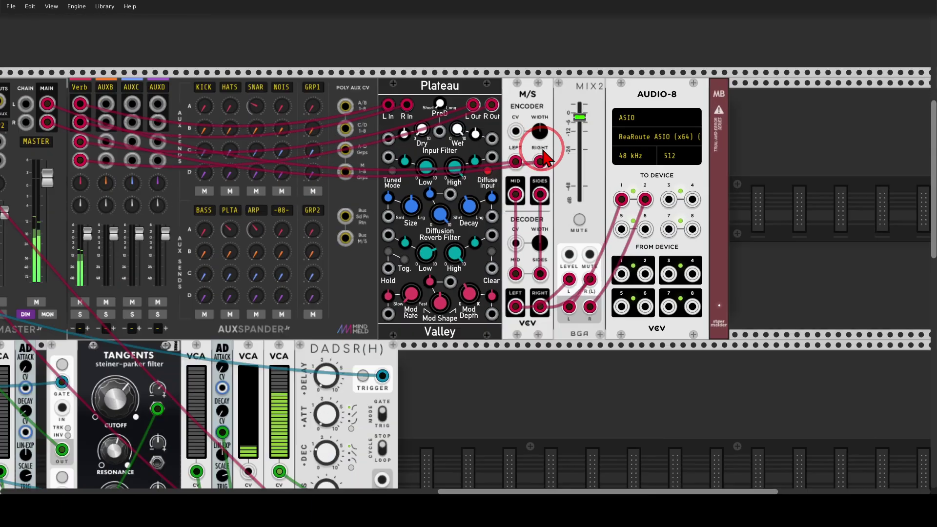
mouse_move(523, 91)
left_mouse_down()
mouse_move(580, 98)
mouse_move(560, 120)
mouse_move(599, 117)
mouse_move(592, 103)
left_mouse_up()
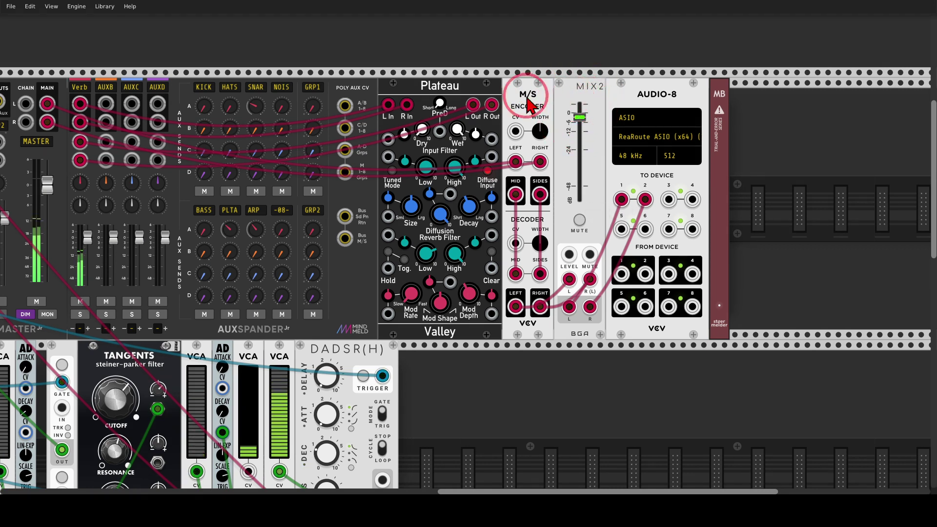
mouse_move(53, 87)
left_mouse_down()
mouse_move(28, 127)
mouse_move(64, 137)
mouse_move(59, 93)
mouse_move(70, 113)
mouse_move(366, 158)
mouse_move(511, 158)
mouse_move(490, 180)
left_mouse_up()
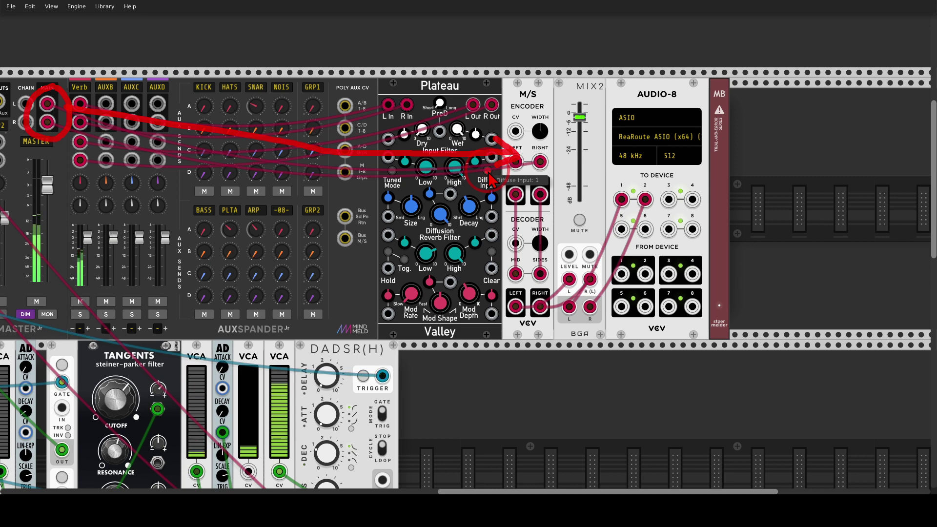
mouse_move(547, 197)
left_mouse_down()
mouse_move(533, 180)
mouse_move(490, 198)
mouse_move(483, 263)
mouse_move(521, 285)
mouse_move(571, 276)
left_mouse_up()
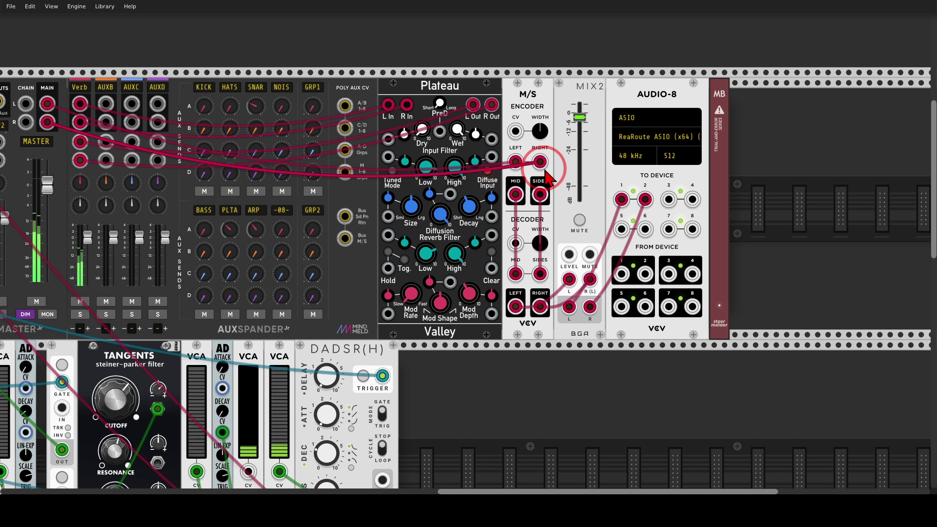
Add a Comp module above the M/S module and route the encoder's mid through its left channel to the decoder's mid input
left_click_drag(545, 82, 482, 279)
right_click(480, 160)
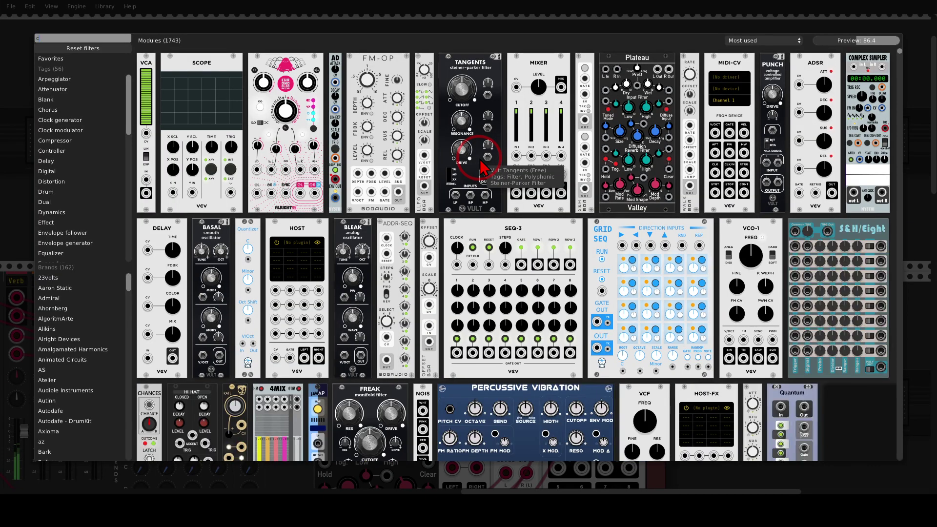
type("com")
left_click_drag(588, 87, 487, 88)
left_click_drag(452, 468, 475, 211)
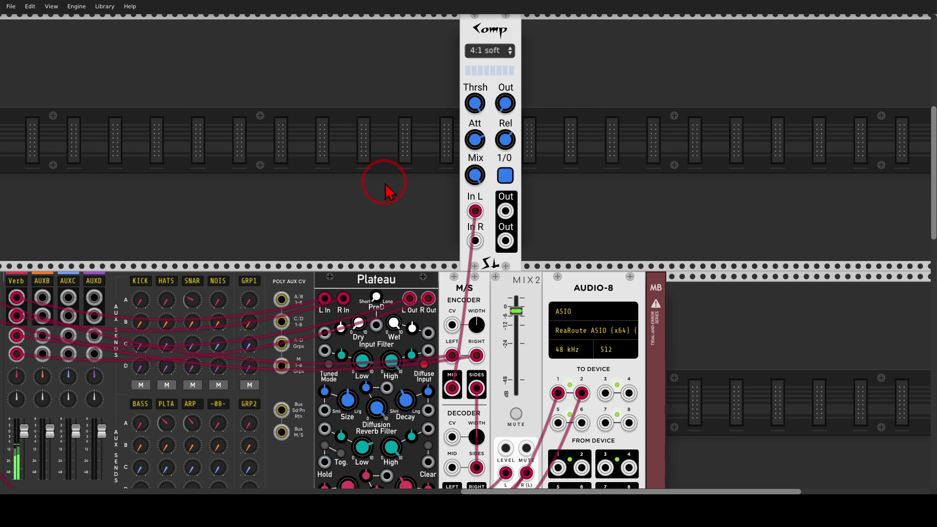
left_click_drag(506, 211, 452, 469)
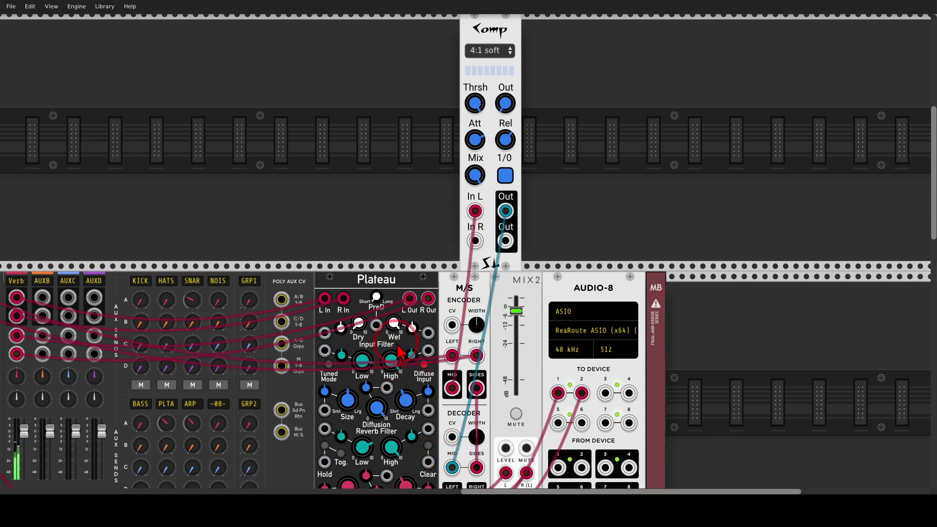
Lower the compressor's attack and set its threshold to about -14.82 dB
left_click_drag(480, 136, 468, 247)
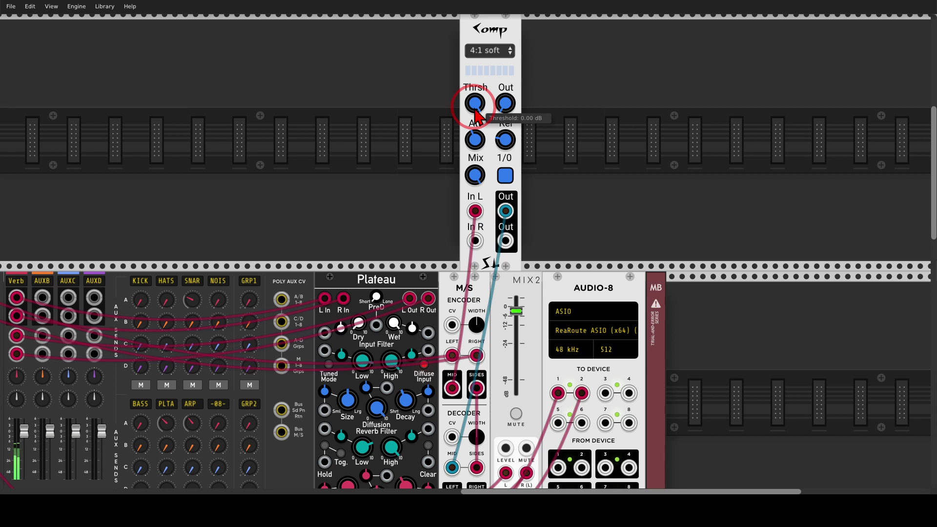
left_click_drag(483, 105, 467, 246)
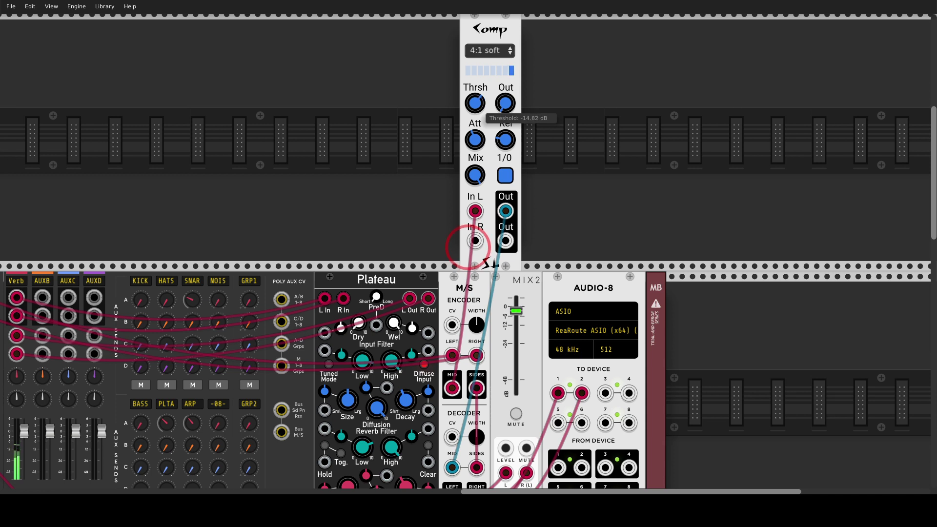
Insert a Debriatus module between the compressor's left output and the decoder's mid input, and raise its saturation
left_click_drag(468, 247, 481, 101)
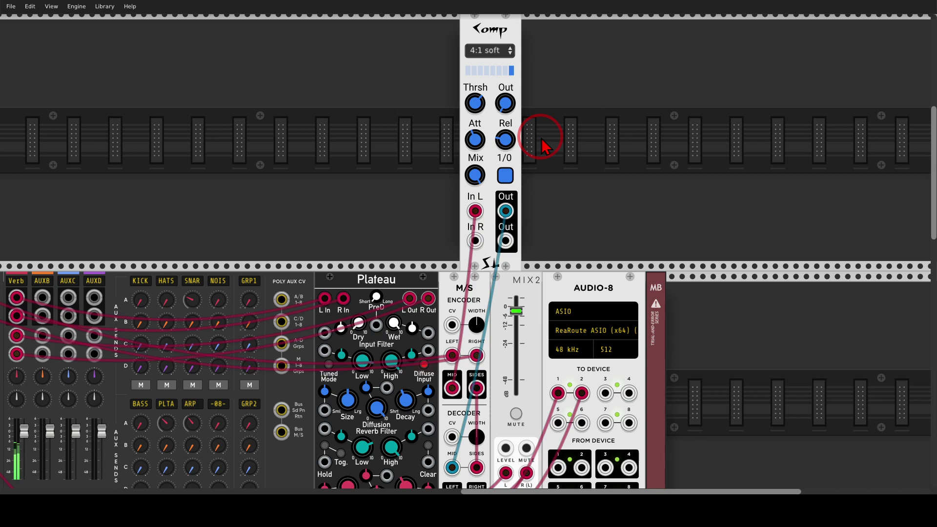
right_click(591, 148)
type("sat")
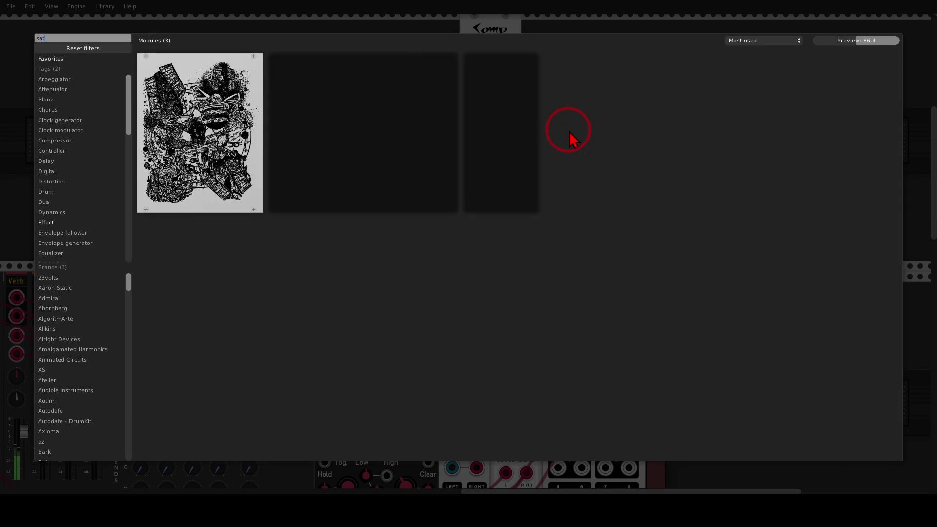
key("BackSpace")
key("BackSpace")
key("BackSpace")
type("deb")
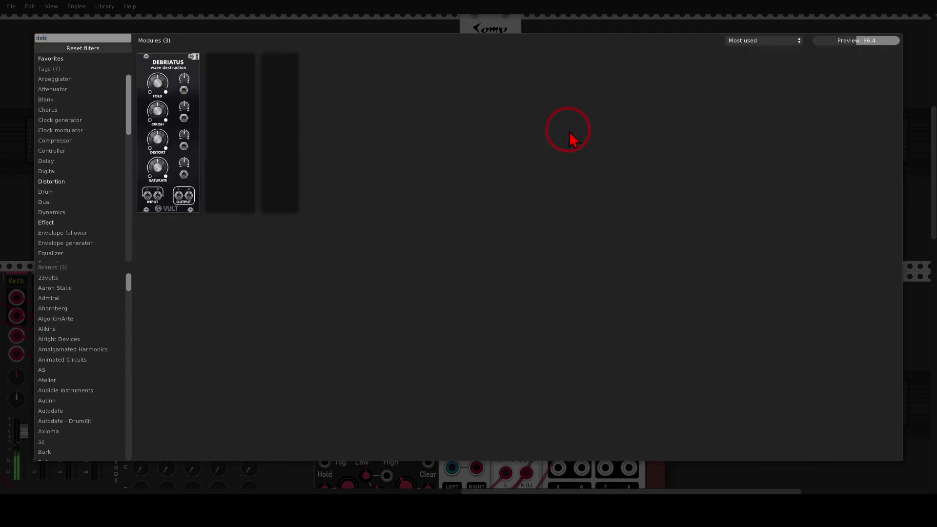
left_click_drag(156, 77, 572, 132)
mouse_move(506, 211)
left_mouse_down()
mouse_move(590, 242)
mouse_move(506, 211)
left_mouse_up()
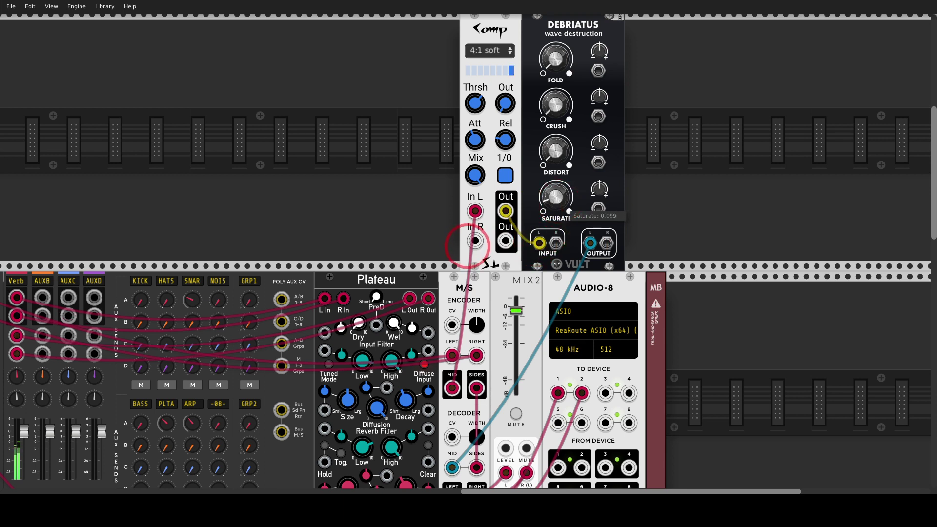
left_click_drag(550, 60, 550, 36)
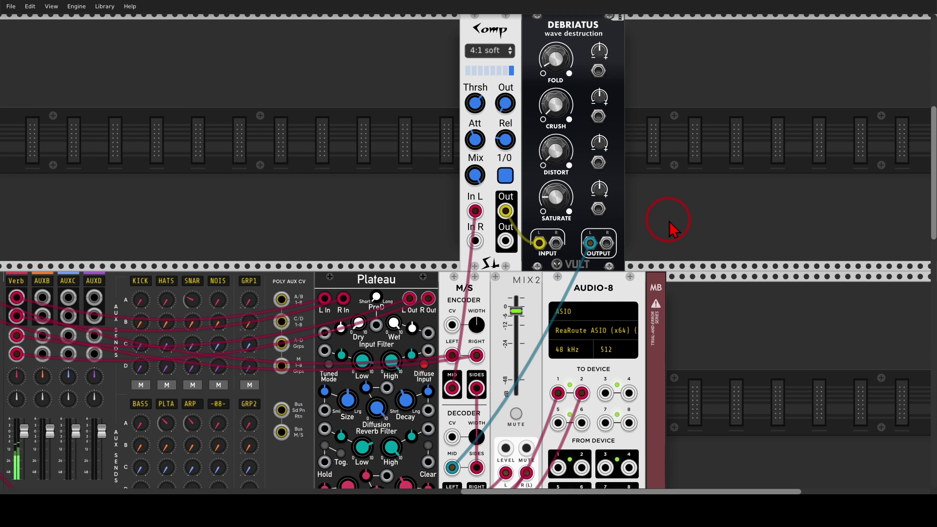
Add a Decline equalizer beside Debriatus and route the encoder's sides through its left channel to the decoder's sides input
left_click_drag(585, 26, 564, 32)
right_click(637, 99)
type("dec")
left_click_drag(179, 70, 610, 132)
left_click_drag(721, 140, 693, 134)
mouse_move(448, 461)
left_mouse_down()
mouse_move(592, 210)
mouse_move(592, 272)
mouse_move(449, 427)
mouse_move(448, 461)
left_mouse_up()
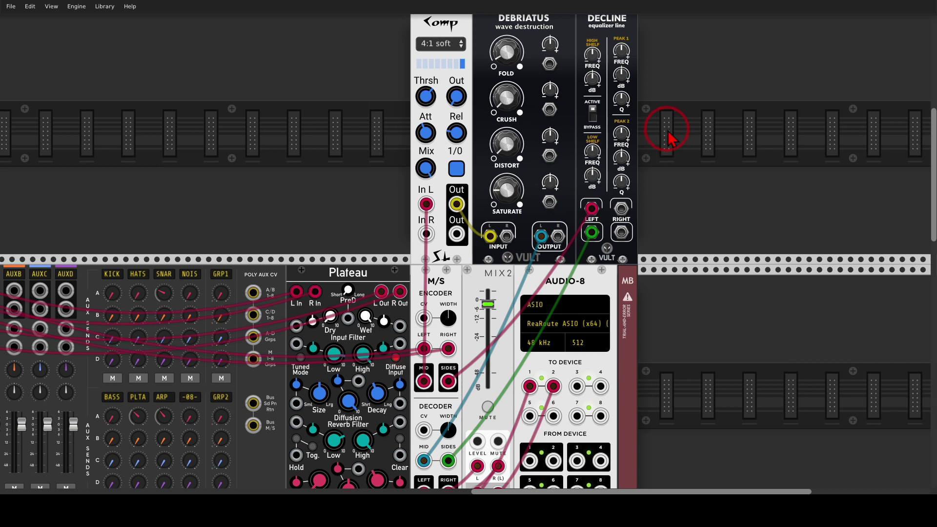
Set Decline's high shelf gain to about 16.4 dB and cut its low shelf gain
left_click_drag(593, 79, 592, 3)
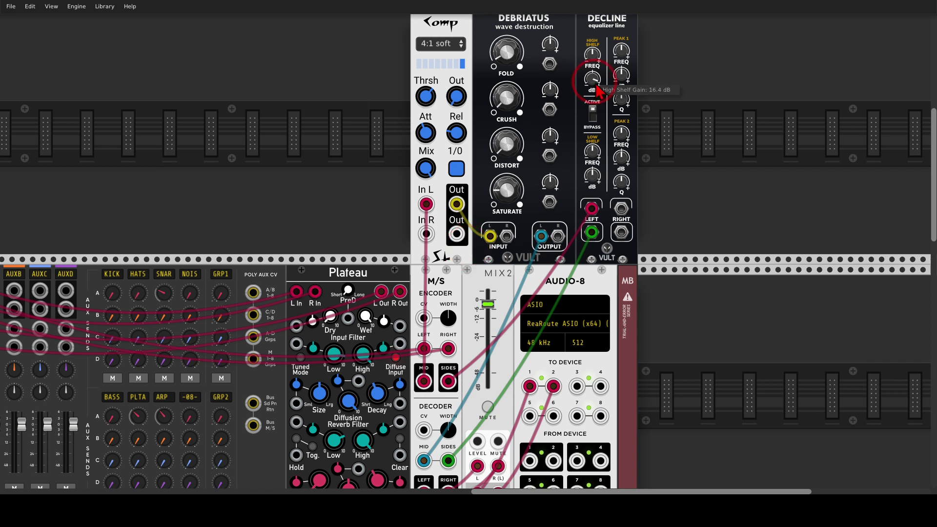
left_click_drag(593, 177, 593, 199)
left_click_drag(466, 243, 593, 175)
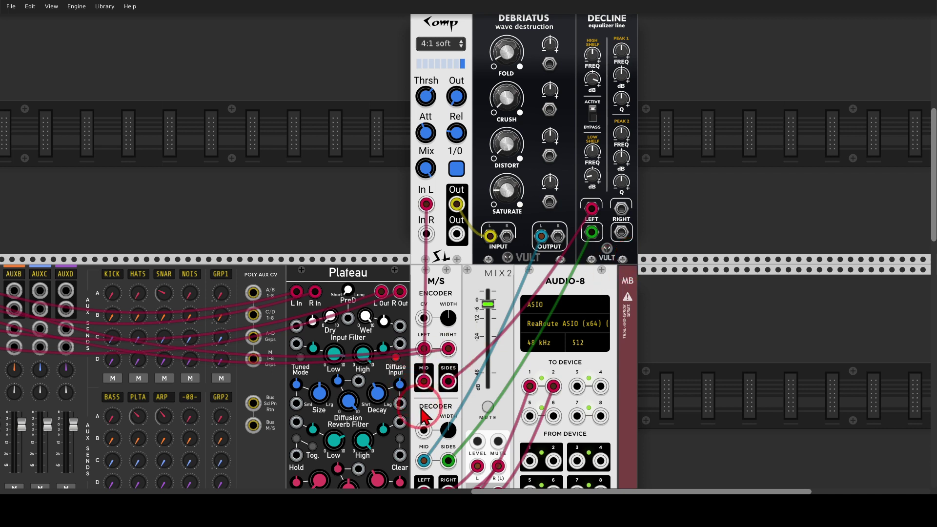
Unplug the decoder's mid input to audition only the sides, readjust Decline's low shelf gain, and reconnect Debriatus's left output to mid
right_click(423, 460)
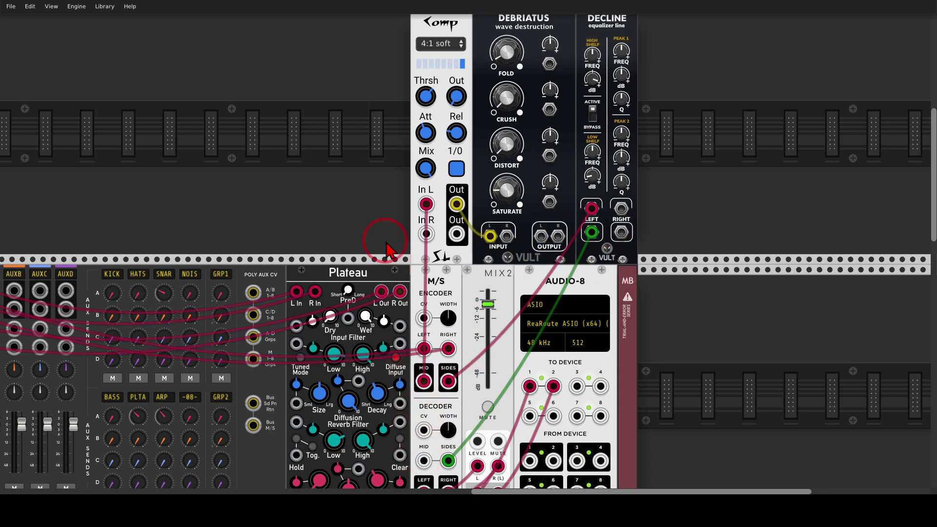
mouse_move(592, 180)
left_mouse_down()
mouse_move(592, 102)
mouse_move(592, 176)
left_mouse_up()
left_click_drag(541, 236, 424, 460)
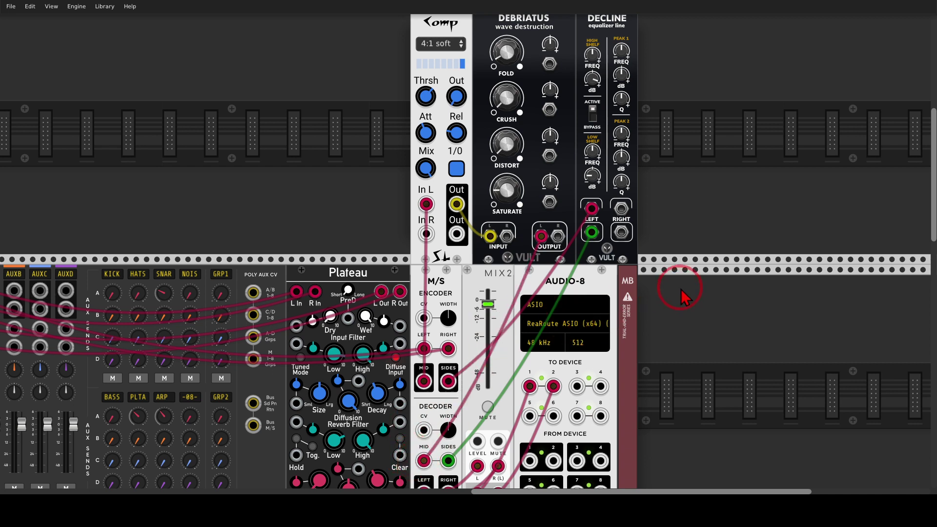
Reset the M/S decoder's width to 100%
left_click_drag(669, 368, 737, 217)
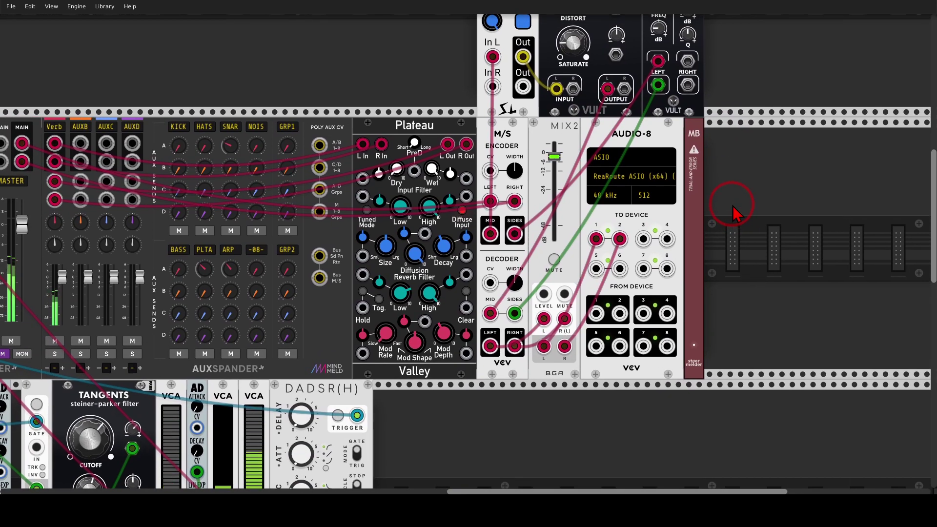
mouse_move(515, 288)
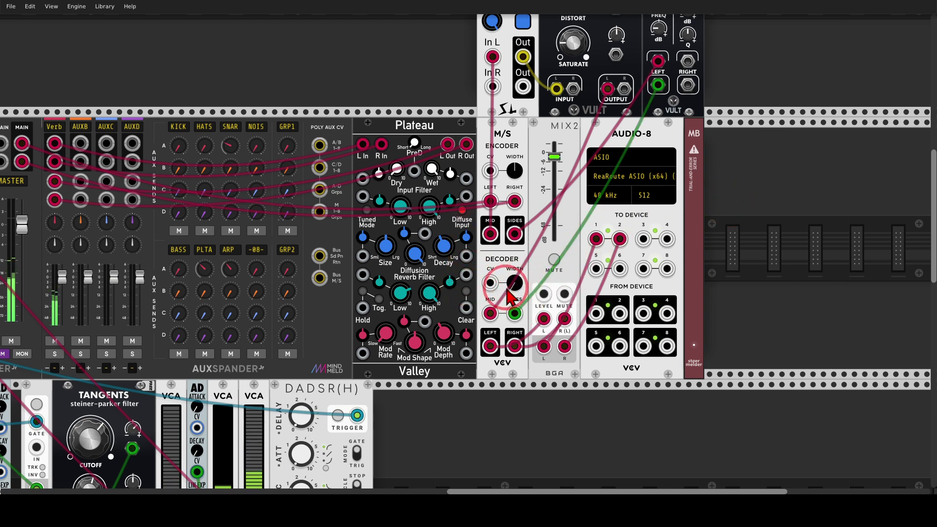
double_click(513, 291)
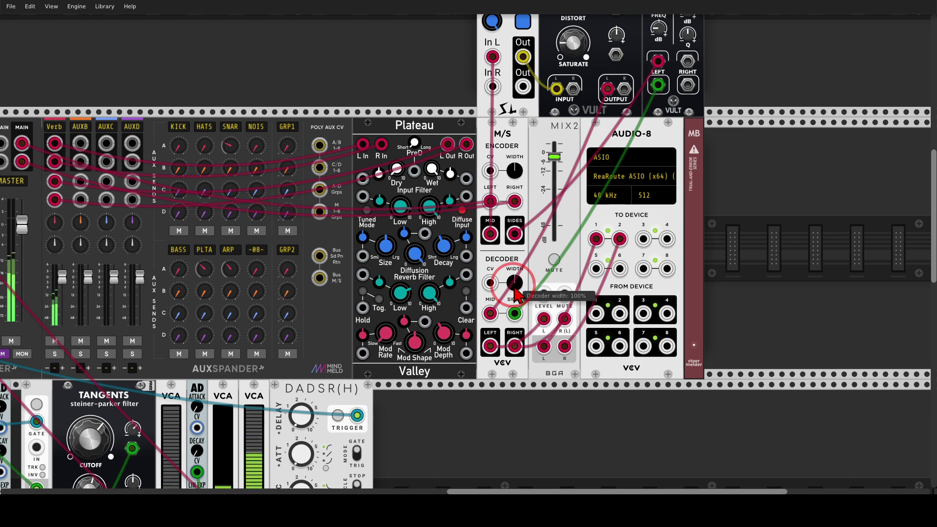
left_click_drag(516, 293, 469, 245)
Raise the closed hi-hat's decay to 1 while the KICK channel is muted, and unmute KICK in the MixMaster mixer
scroll(512, 288, "down", 2)
scroll(659, 263, "down", 5)
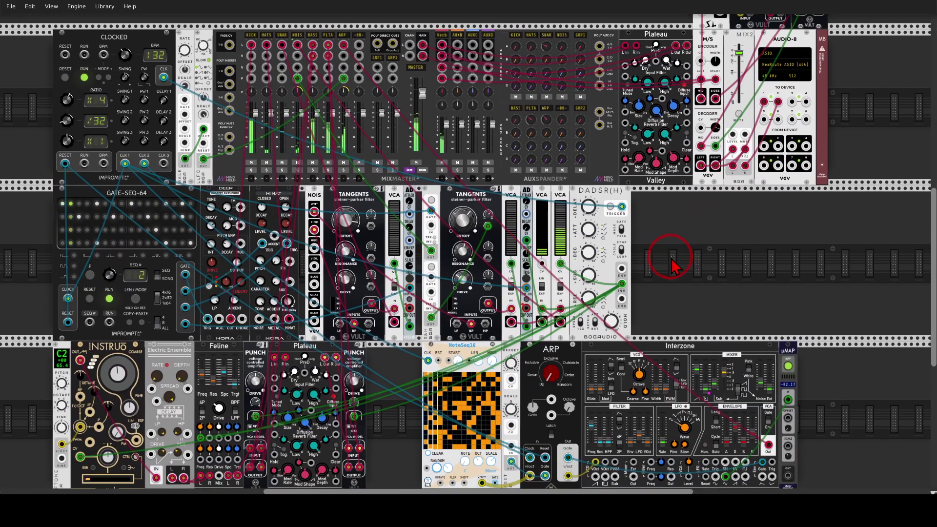
scroll(661, 271, "down", 3)
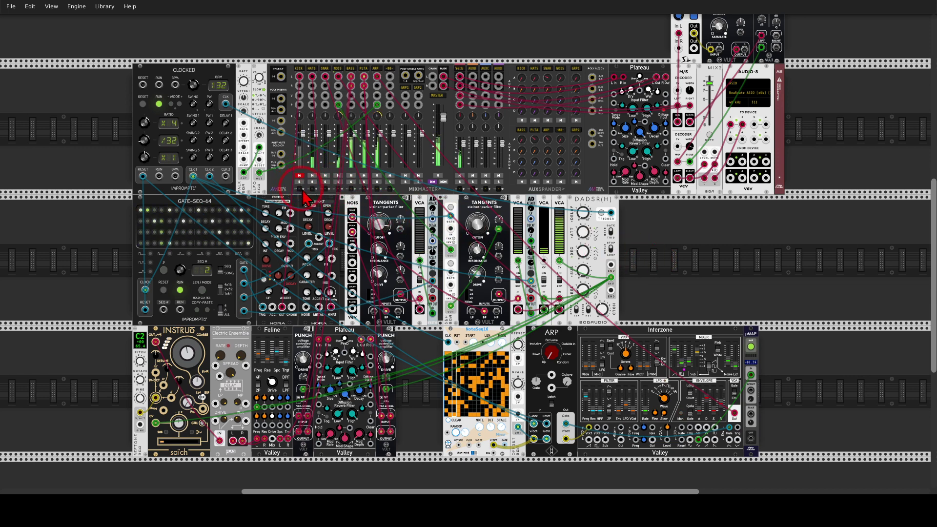
left_click_drag(309, 214, 317, 204)
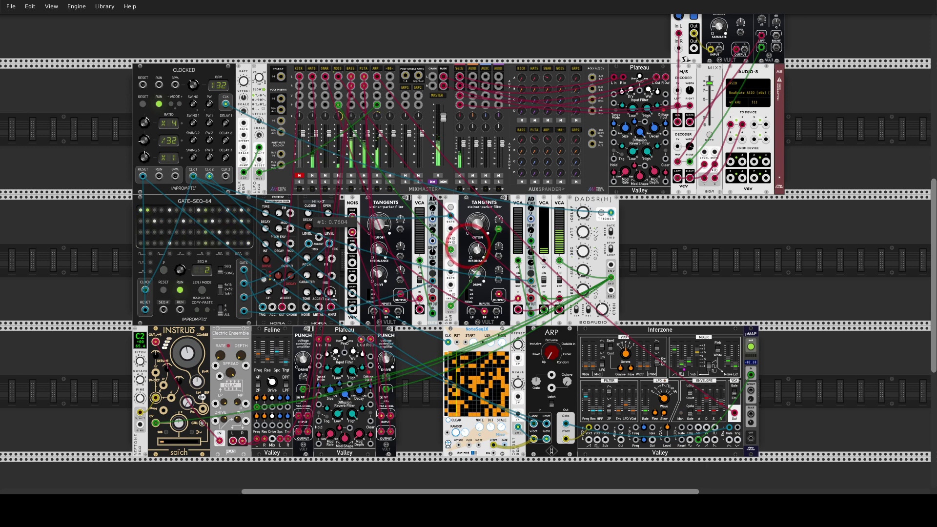
left_click_drag(321, 193, 327, 173)
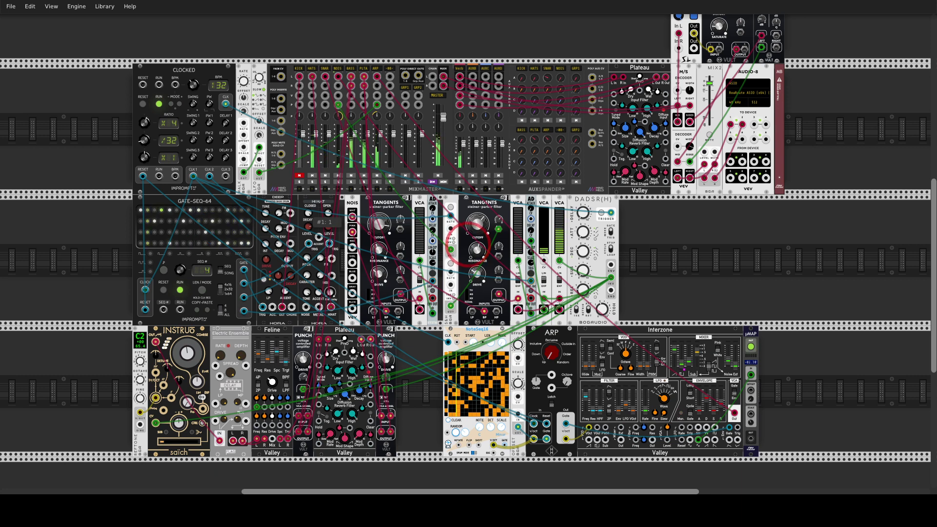
left_click(299, 176)
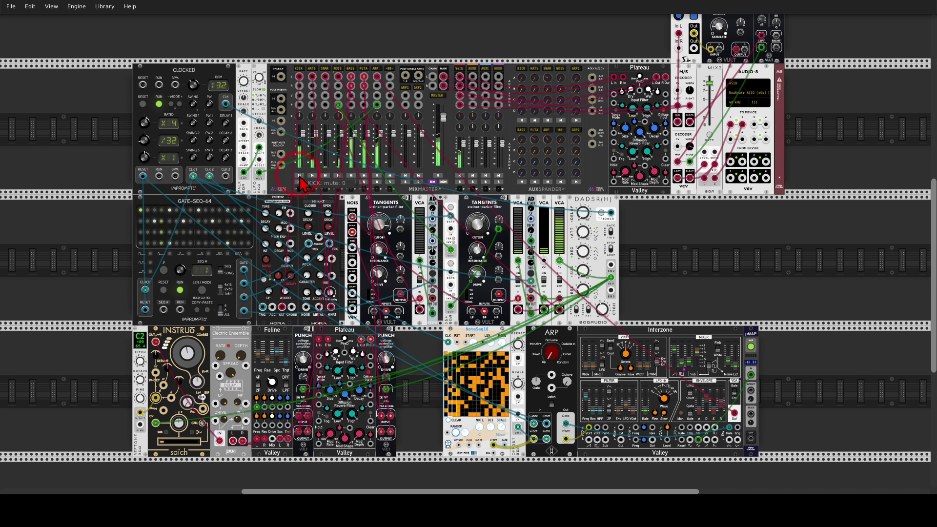
left_click(650, 268)
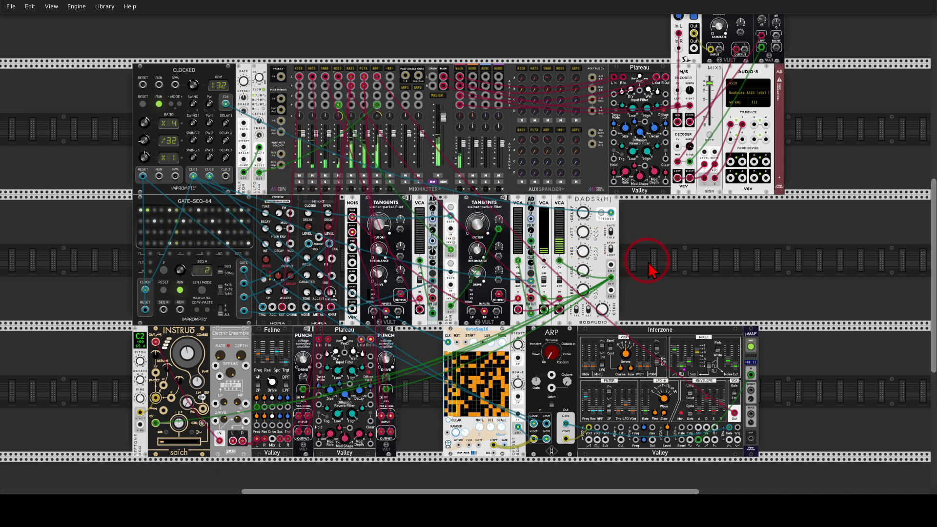